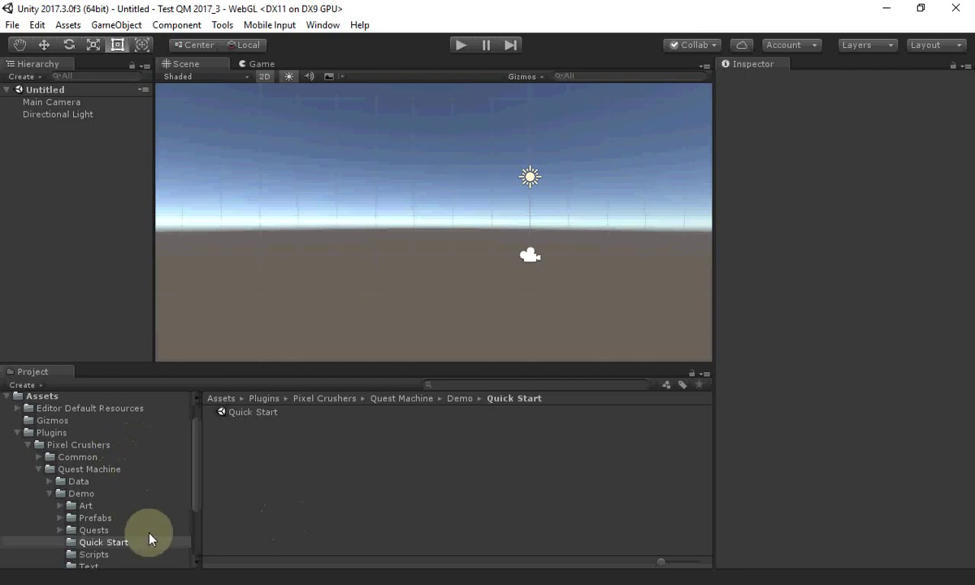
- Open the Quick Start scene from Plugins > Pixel Crushers > Quest Machine > Demo
double_click(259, 415)
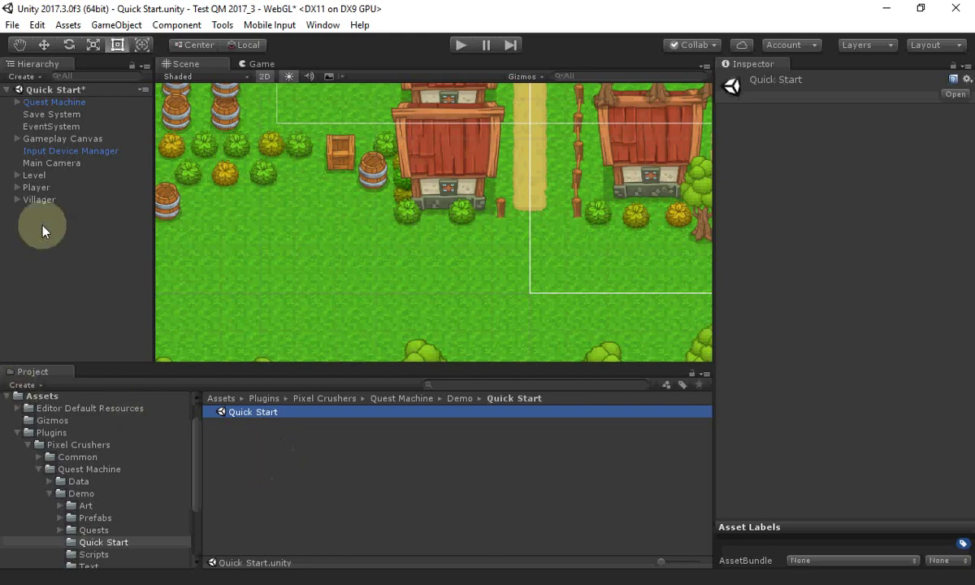
- Give the Villager's Quest Giver the Id 'Villager' and a farmer display name
left_click(34, 200)
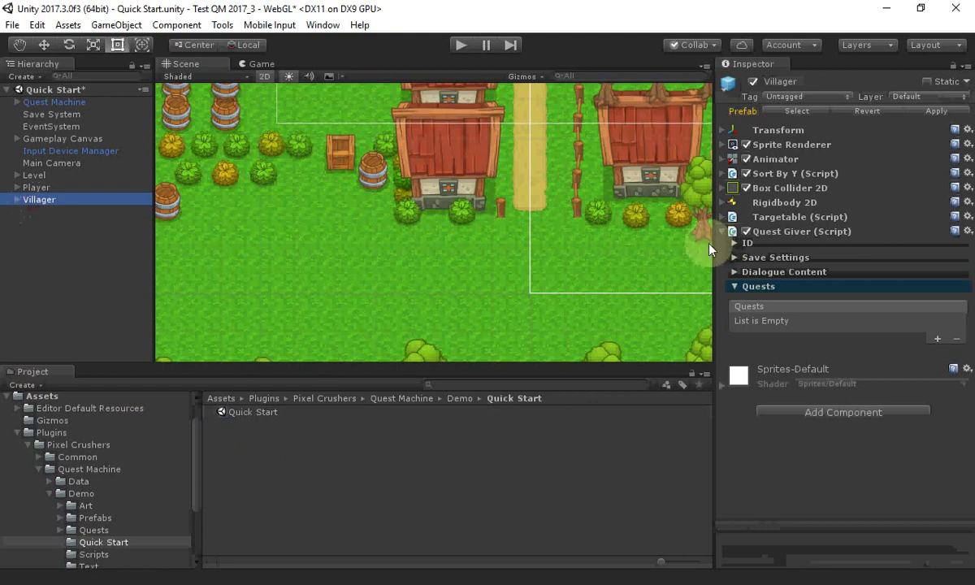
left_click_drag(709, 249, 620, 248)
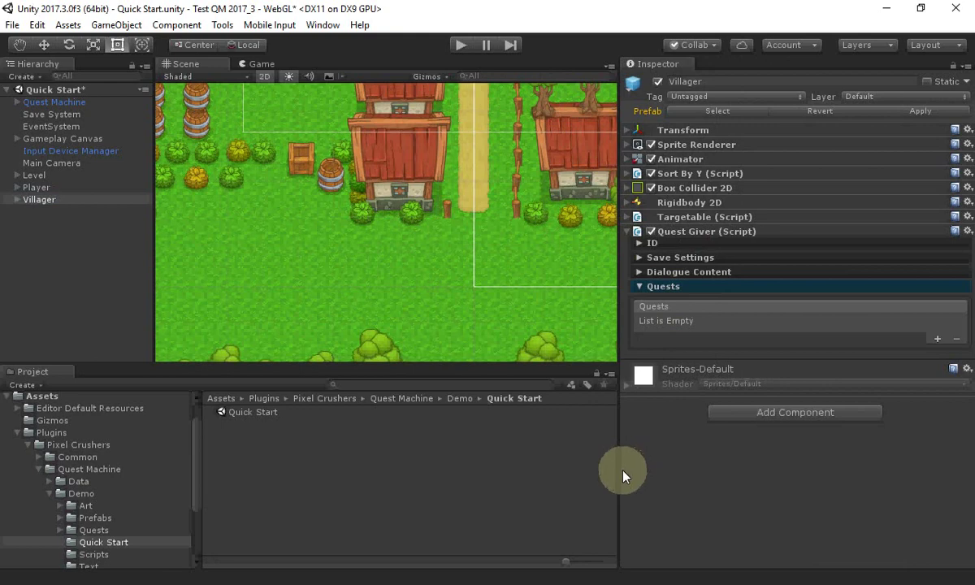
left_click(651, 243)
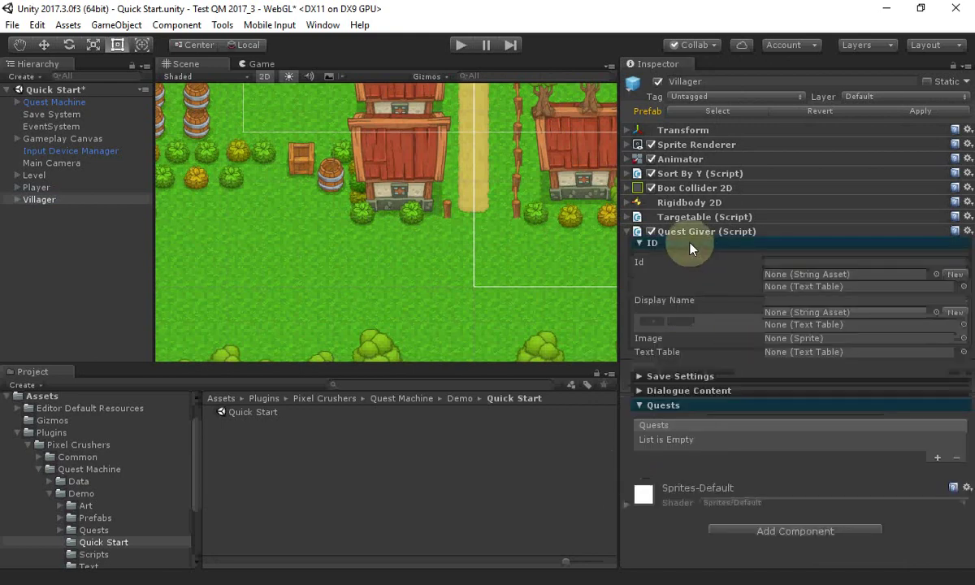
left_click(807, 260)
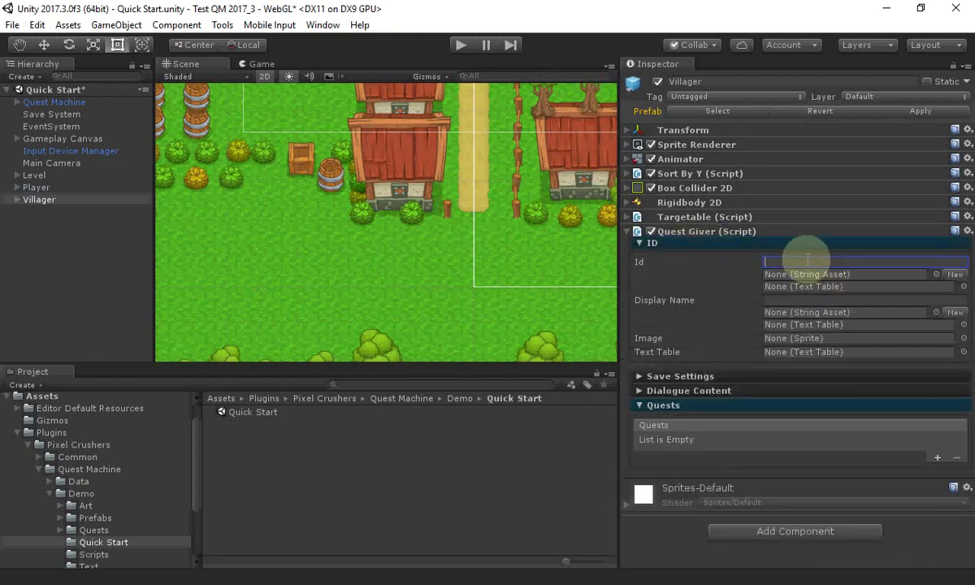
type("Villager")
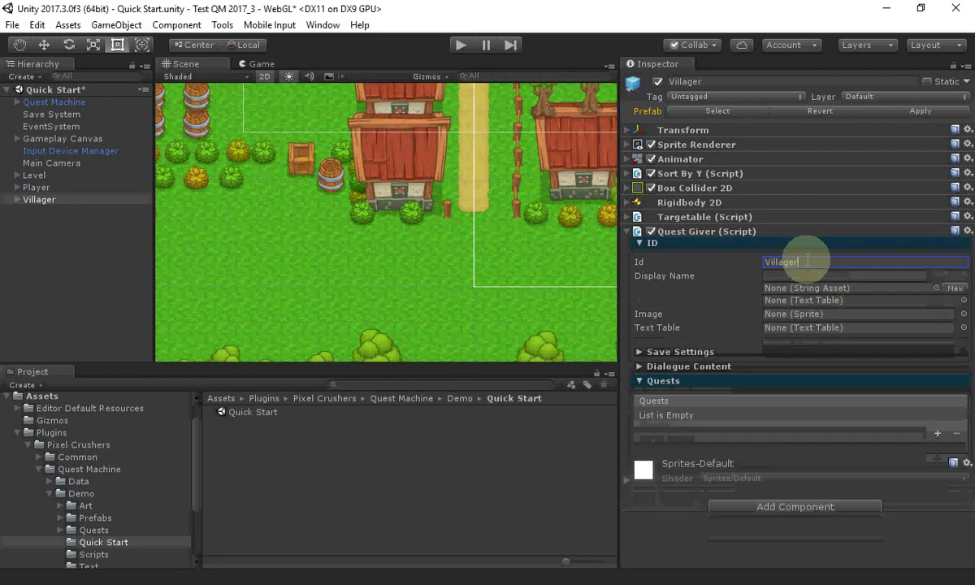
key("Tab")
type("Johann the Farmer")
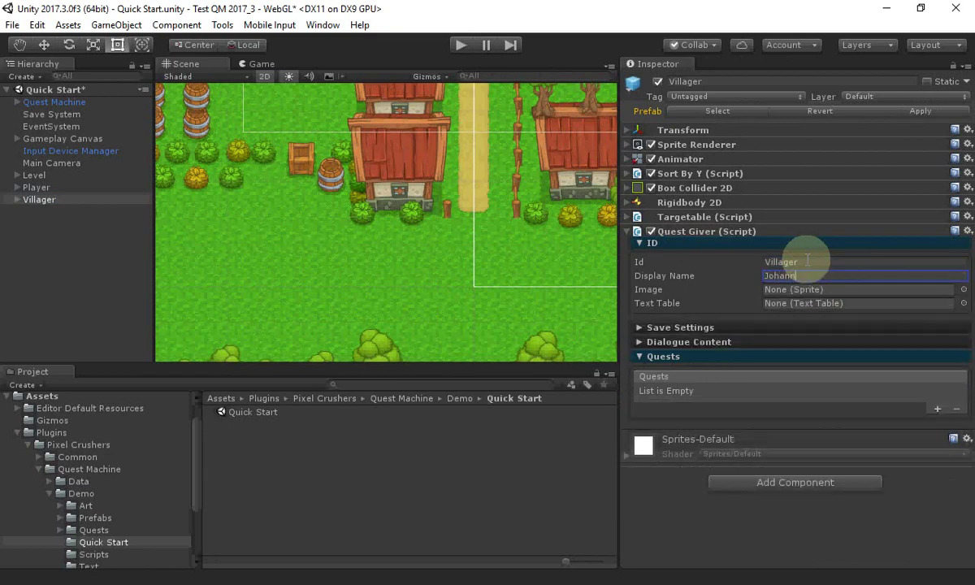
- Set the quest giver's image to the villager_portrait sprite
left_click(963, 289)
type("vill")
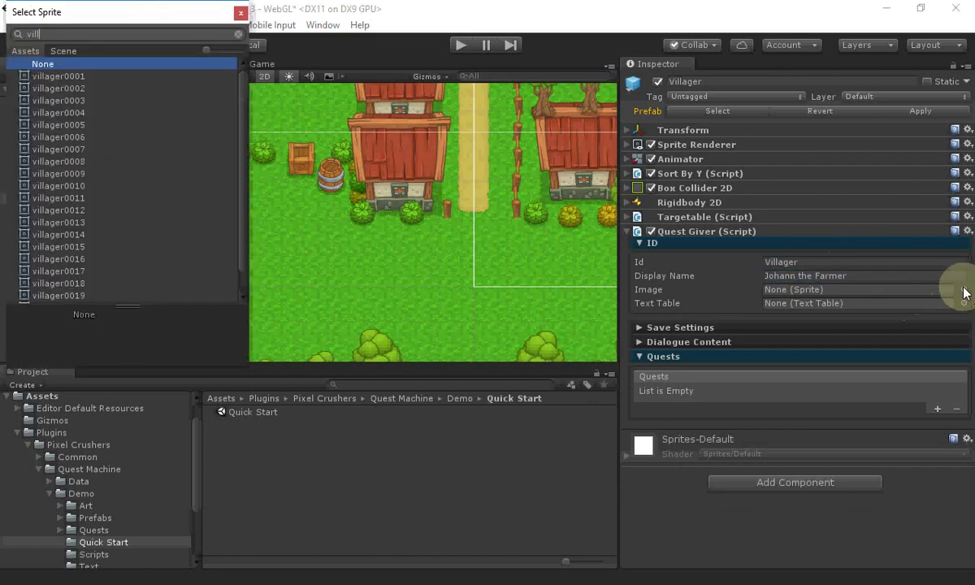
scroll(223, 240, "down", 3)
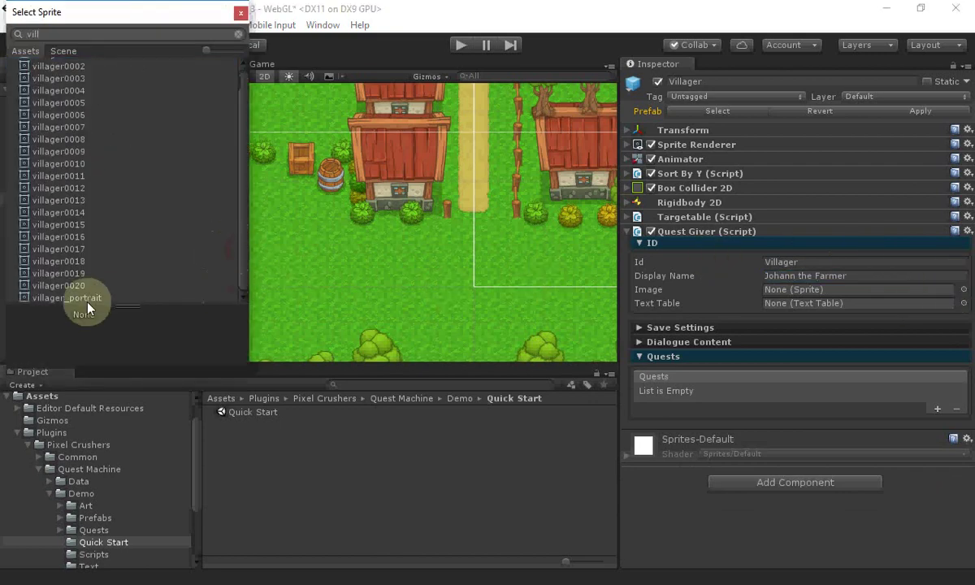
double_click(85, 296)
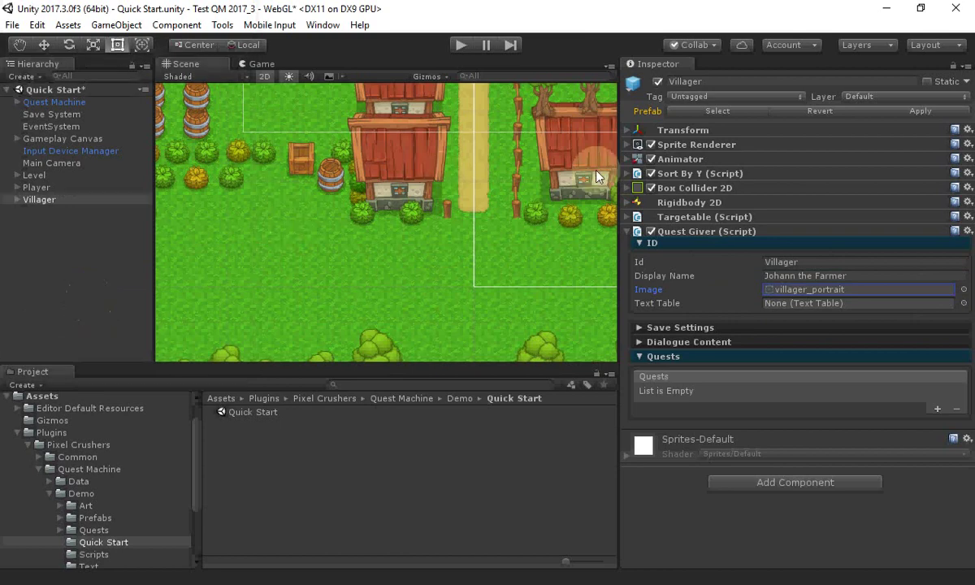
left_click(712, 243)
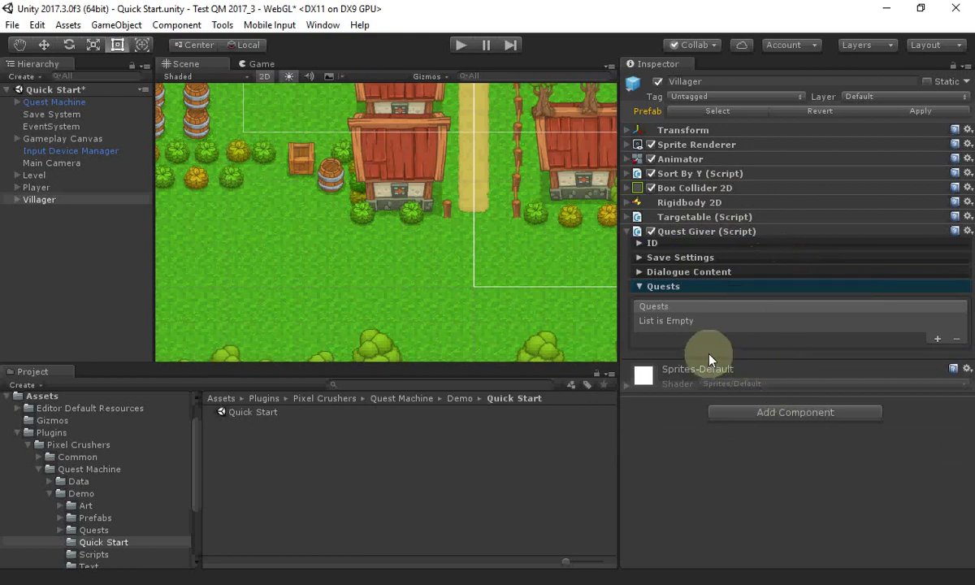
- Add a new quest to the Villager's quest list and save it as 'Find Coins'
left_click(937, 339)
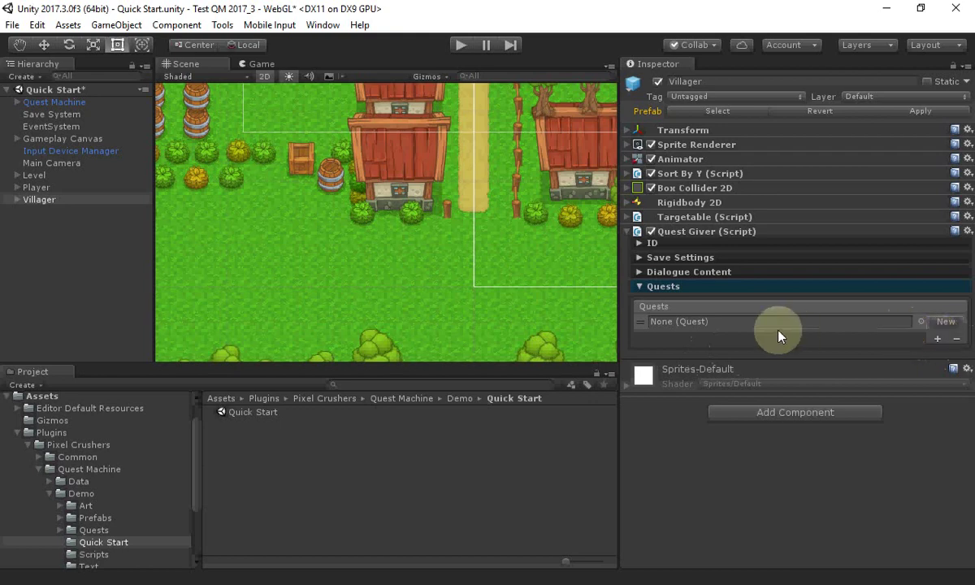
left_click(949, 322)
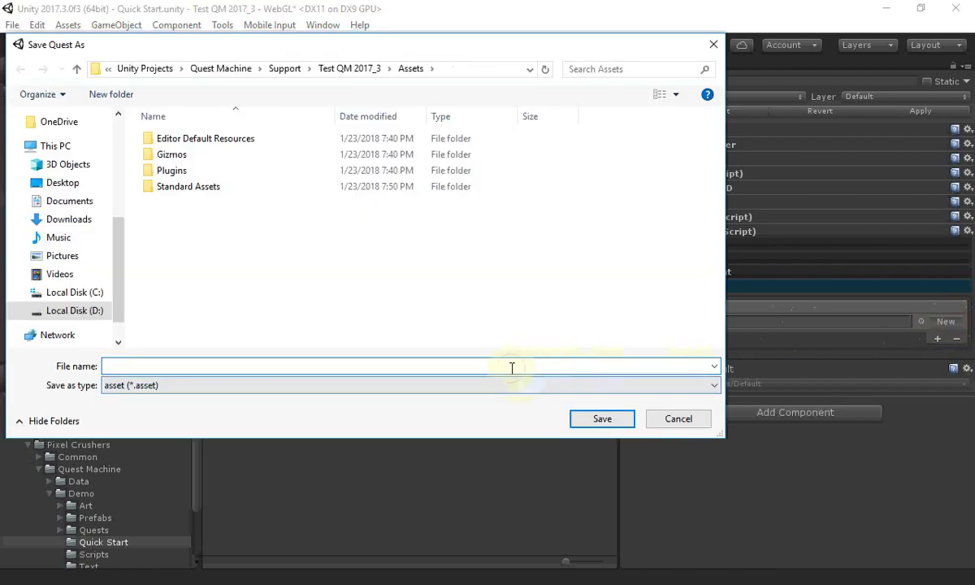
type("F")
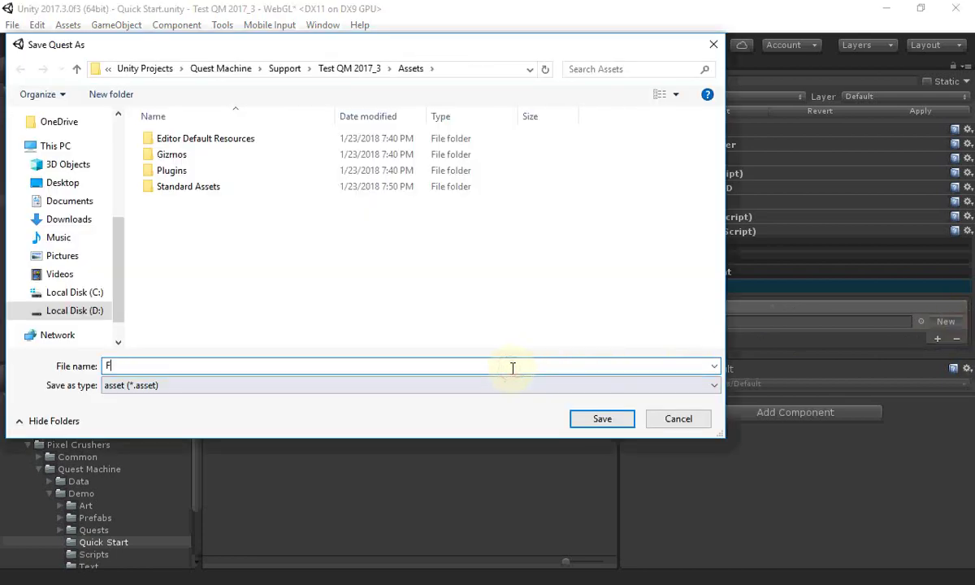
type("ind Coins")
key("Return")
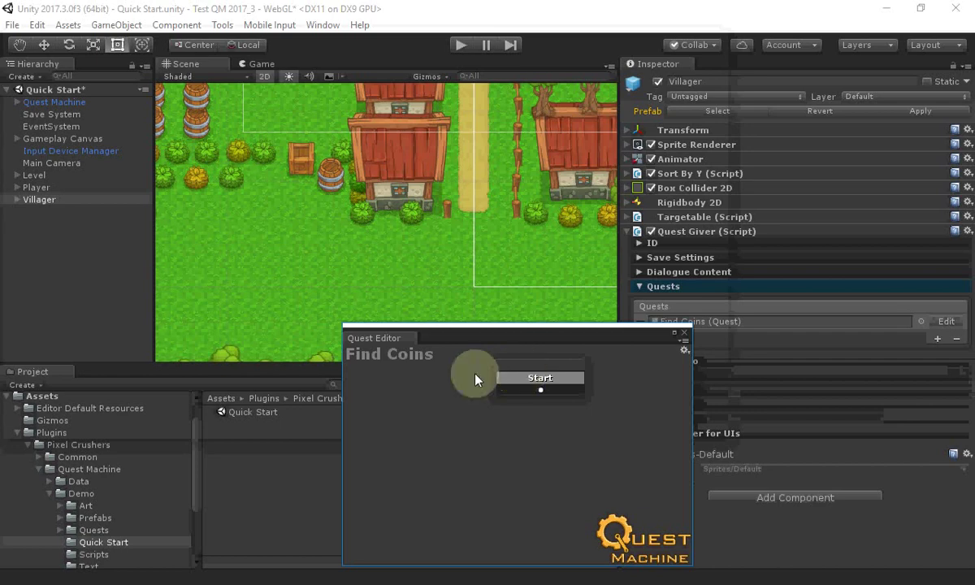
- Select the Find Coins quest asset and set its Quest Info icon to the coin sprite
left_click(28, 397)
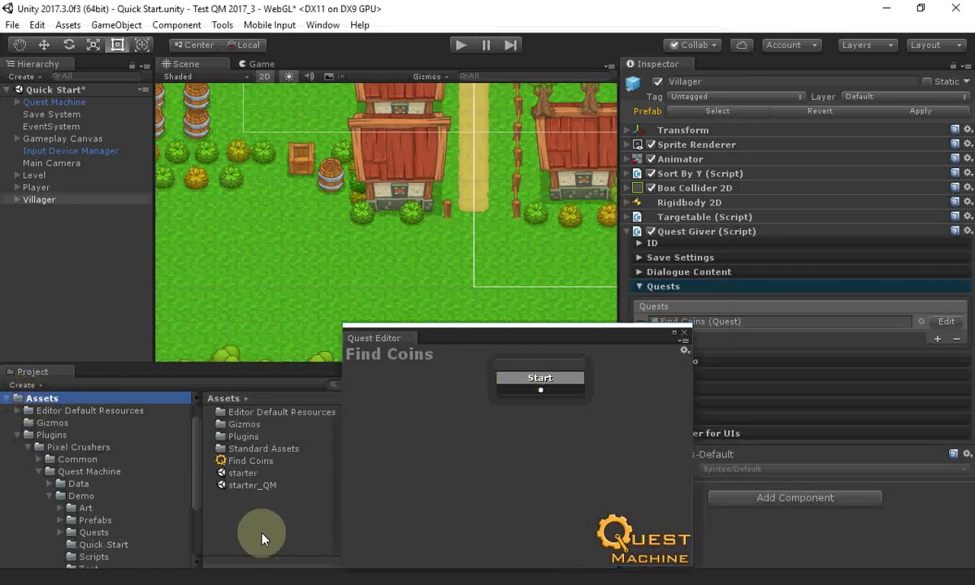
left_click(248, 460)
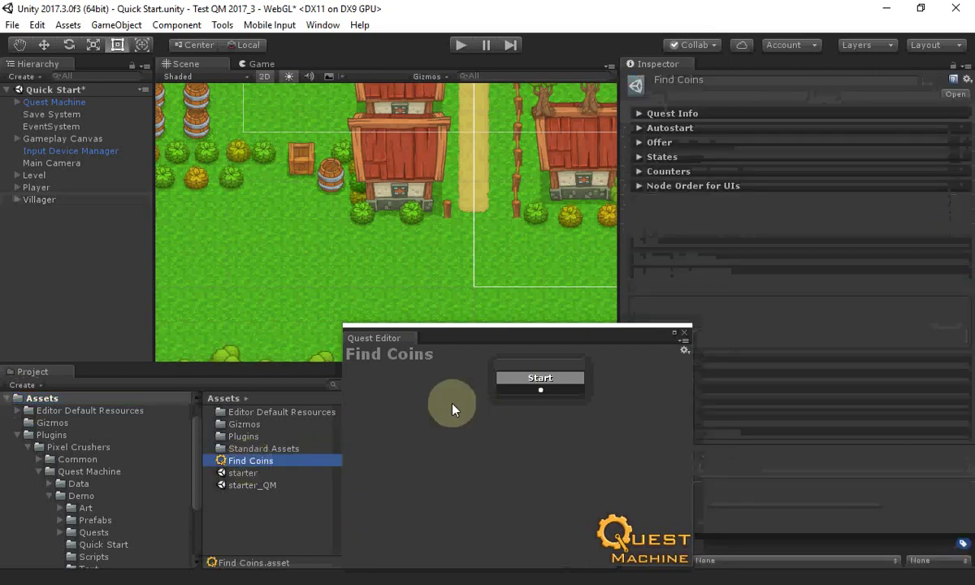
left_click(410, 419)
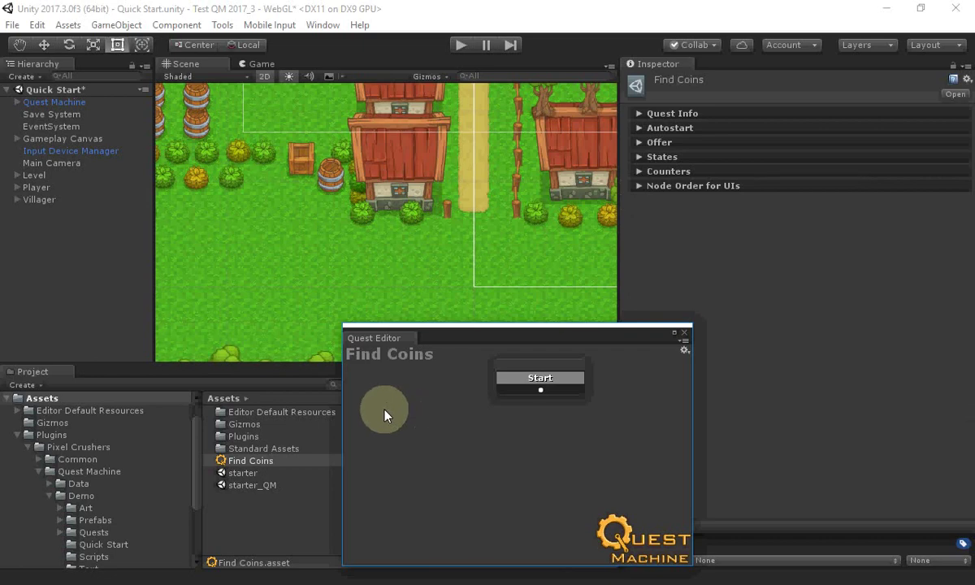
left_click(856, 117)
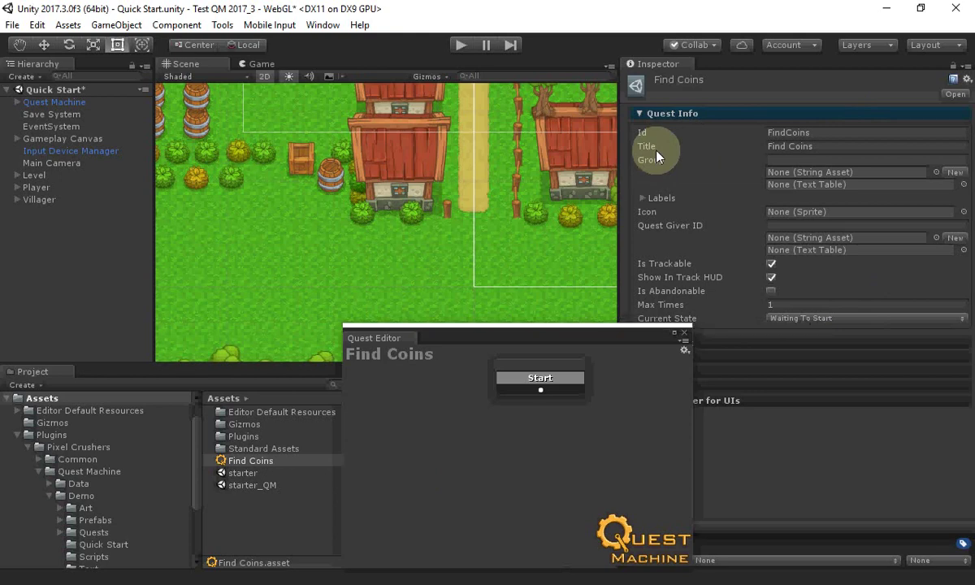
left_click(963, 212)
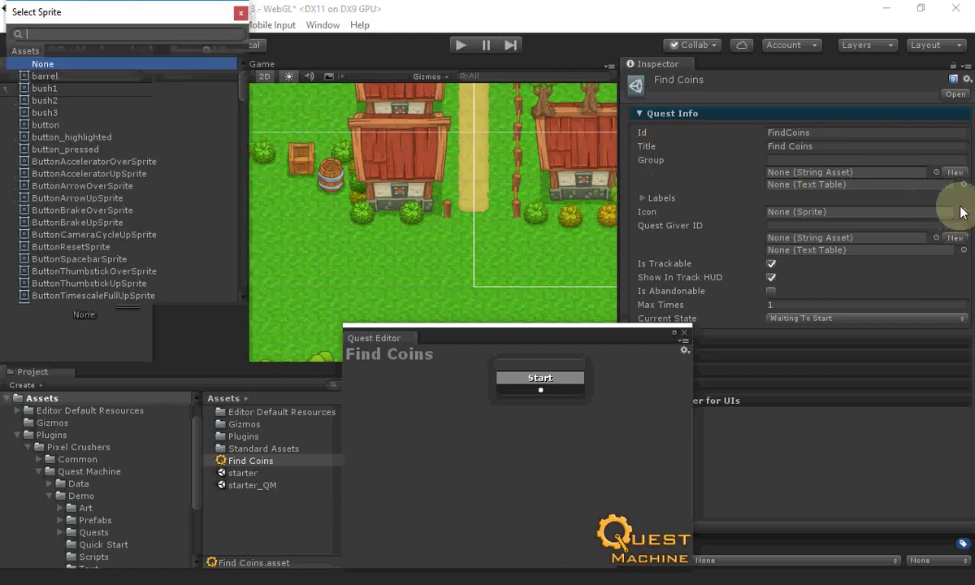
type("coin")
key("Down")
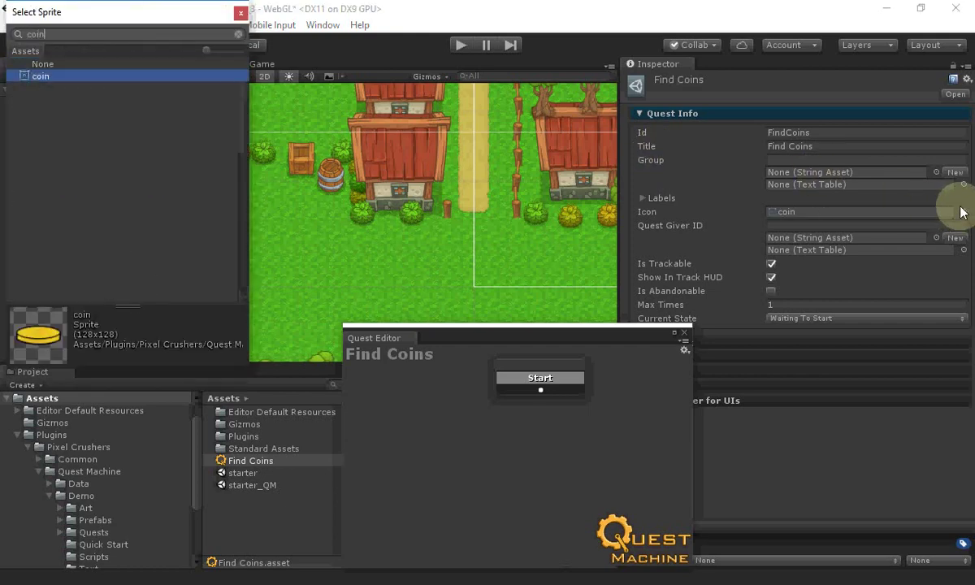
key("Return")
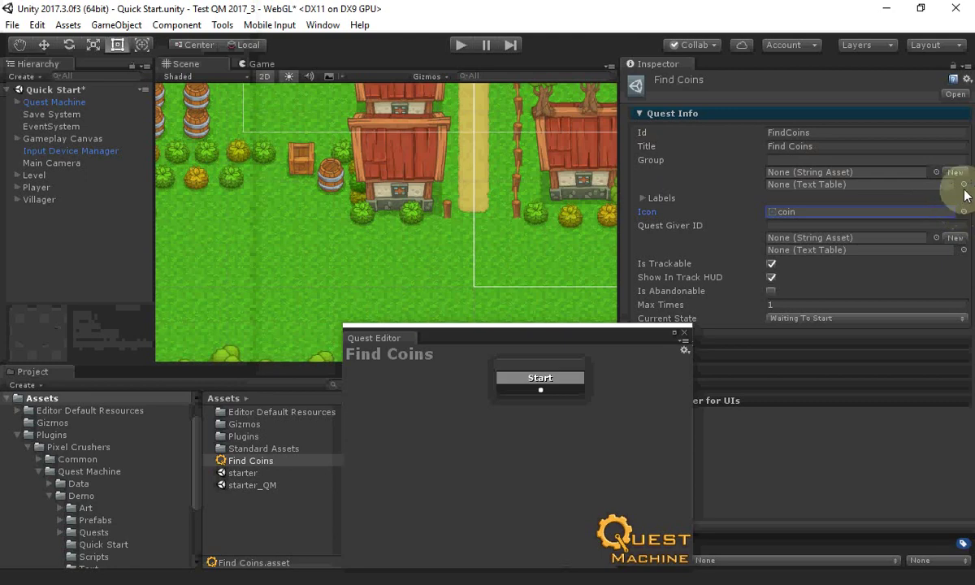
left_click_drag(604, 338, 512, 313)
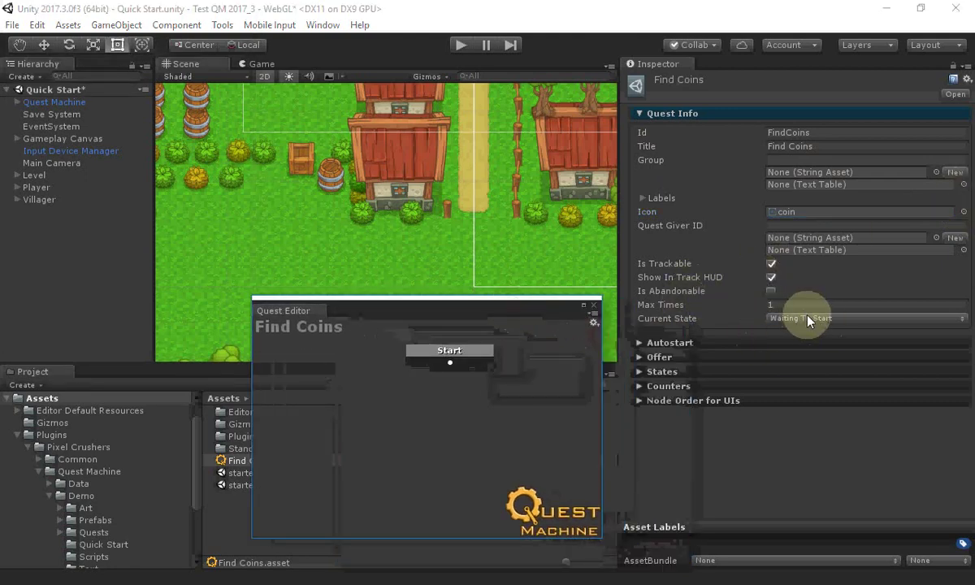
- Add offer body text saying orcs stole the gold and asking the player to find 3 coins
left_click(728, 113)
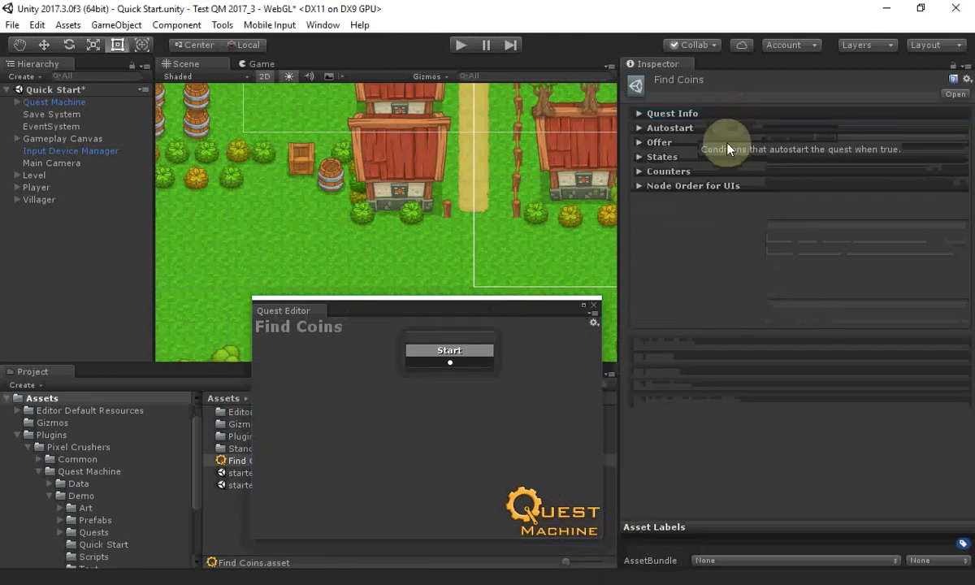
left_click(675, 146)
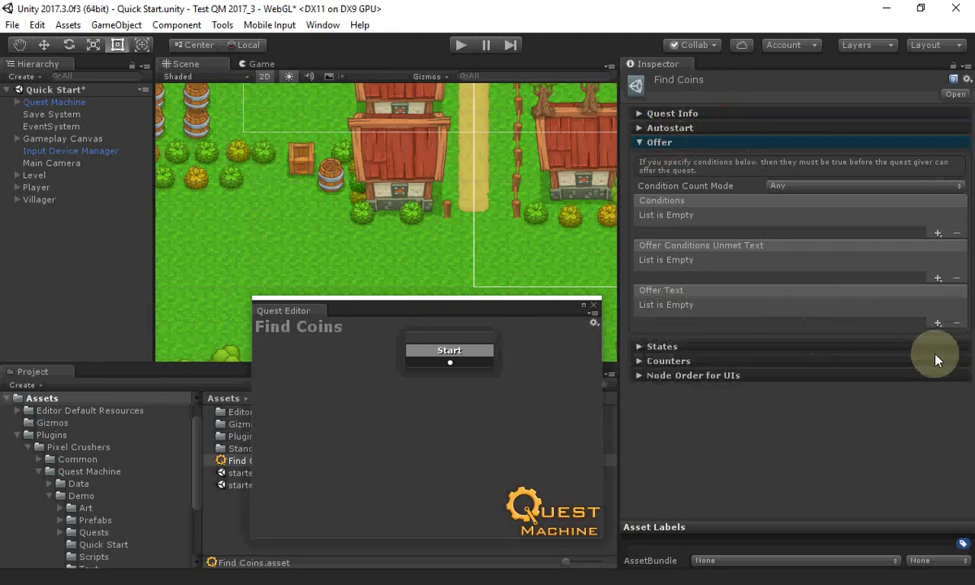
left_click(938, 324)
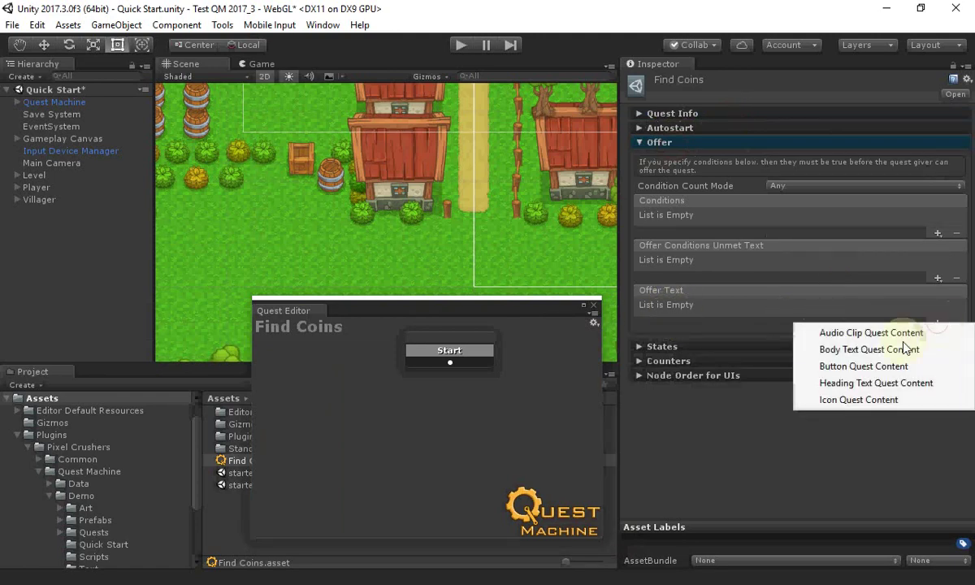
left_click(876, 351)
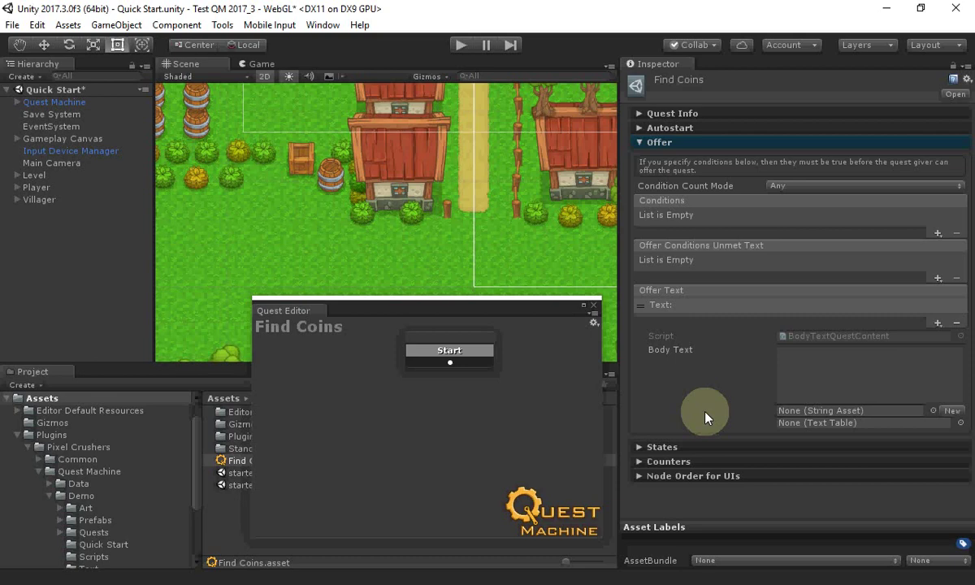
left_click(818, 373)
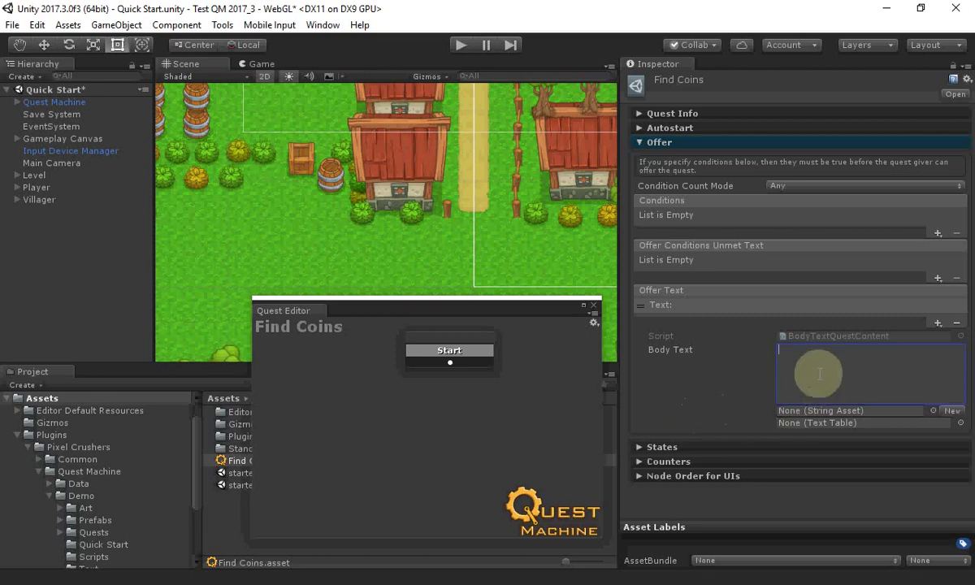
type("Orcs sto")
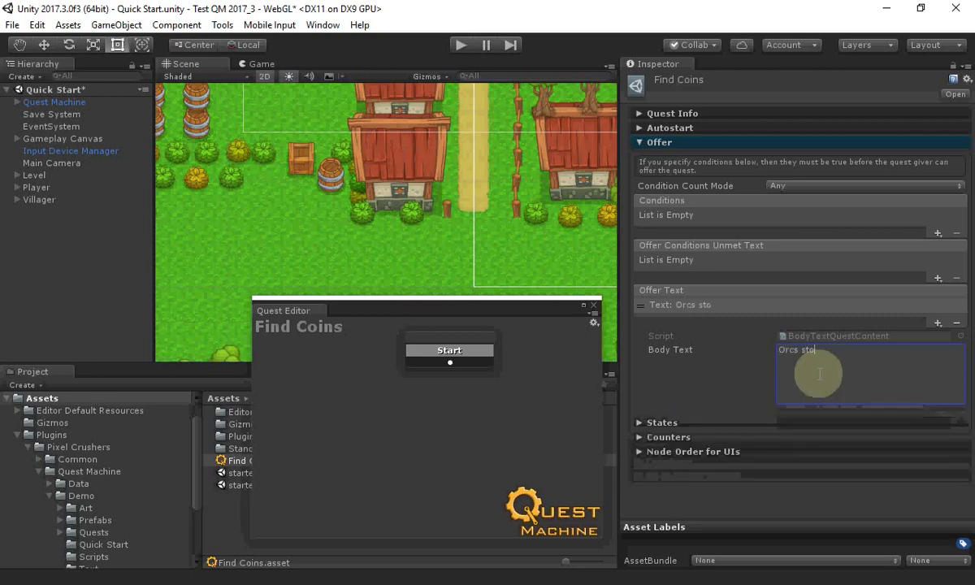
type("le my gold and hit it in ")
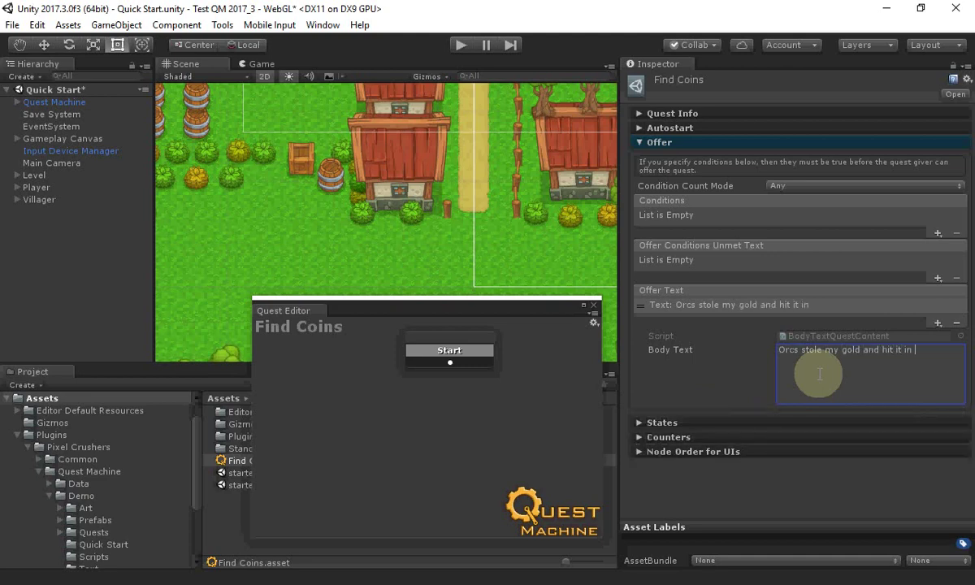
type("containers around the village")
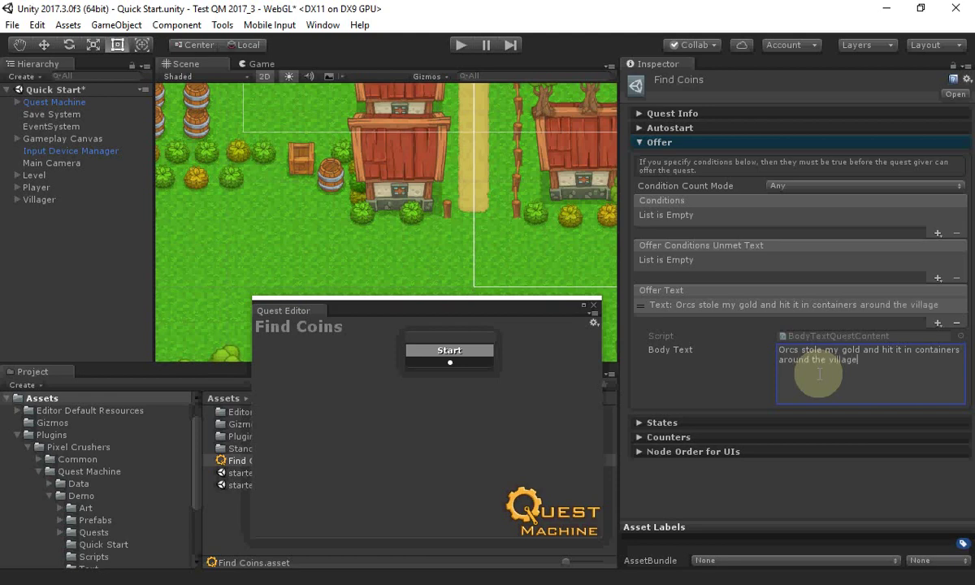
type(". Will you")
key("BackSpace")
key("BackSpace")
type("u please find 3")
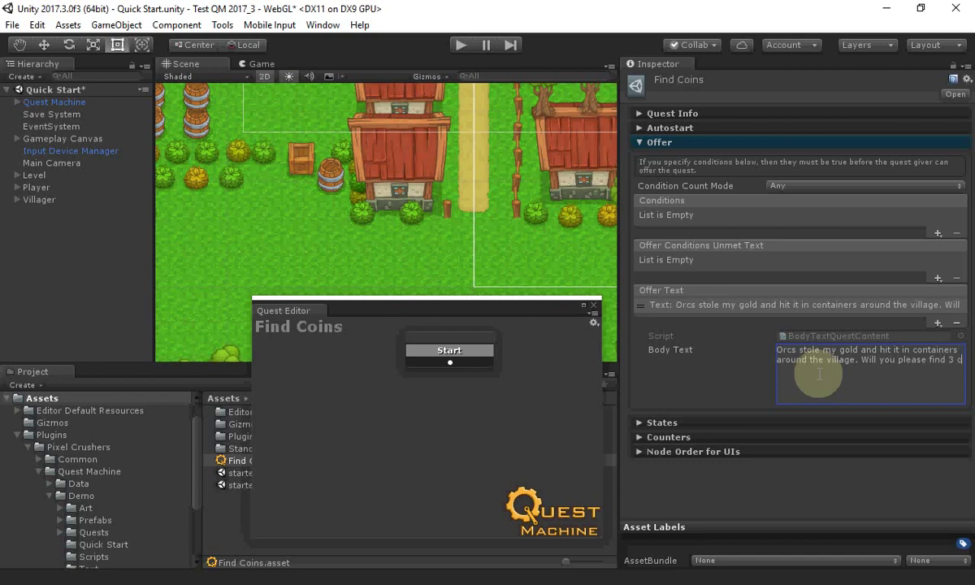
type(" coins so I can buy seeds next season?")
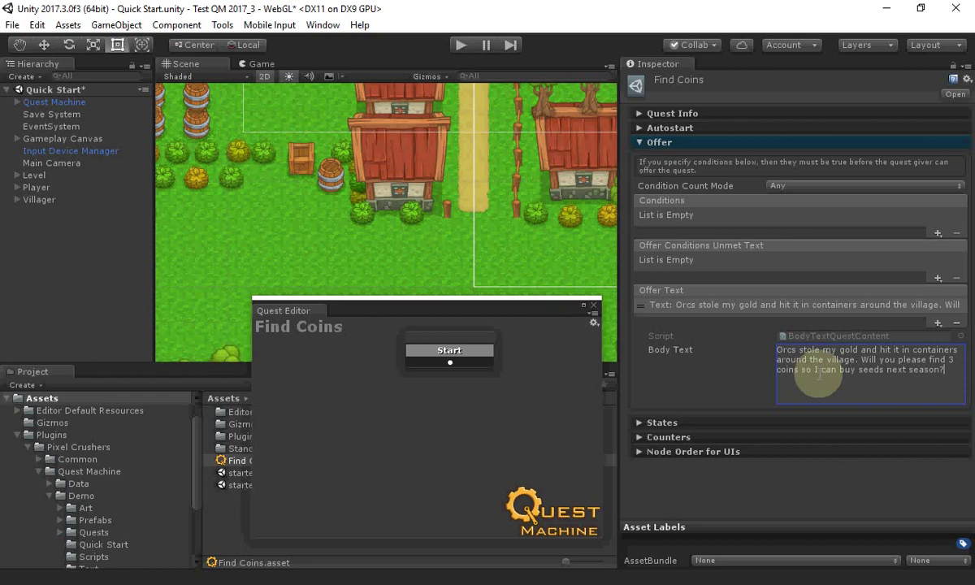
left_click(720, 143)
- Add a quest counter named 'coins' with Max Value 3
left_click(714, 173)
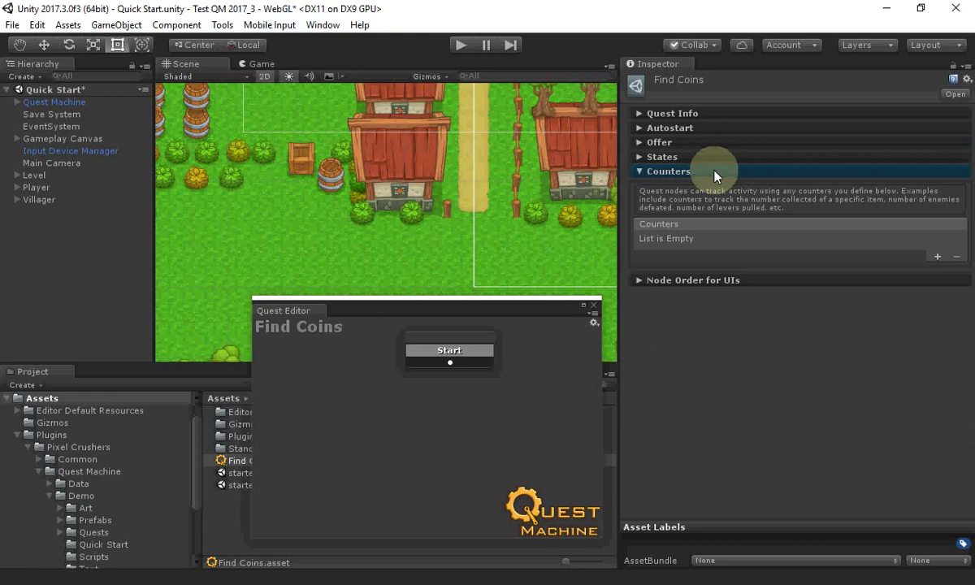
left_click(936, 258)
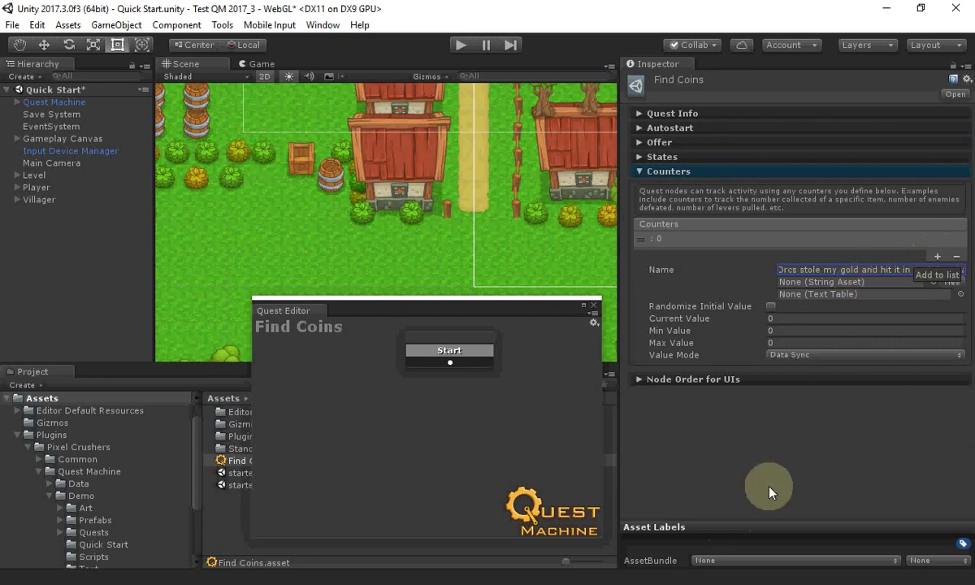
left_click(812, 269)
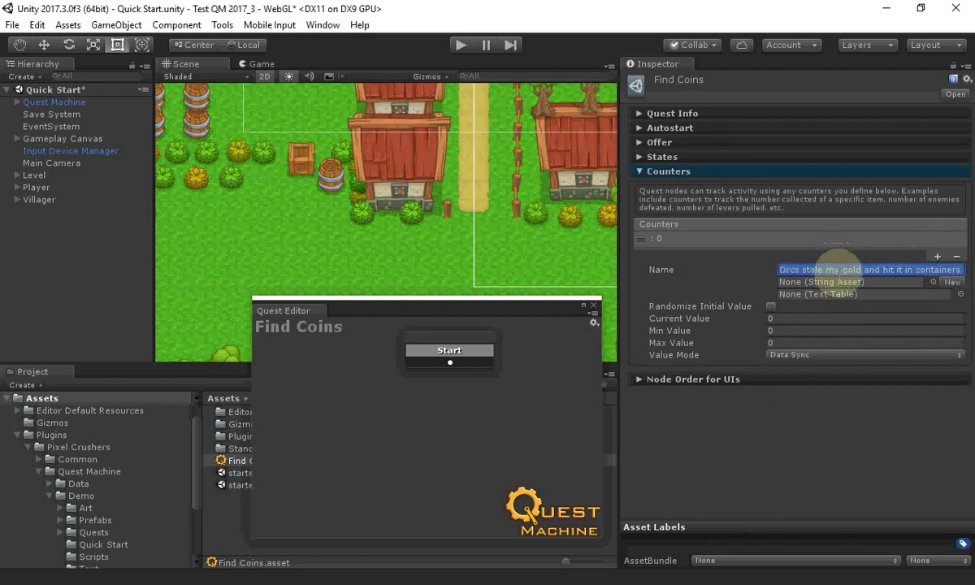
type("coins")
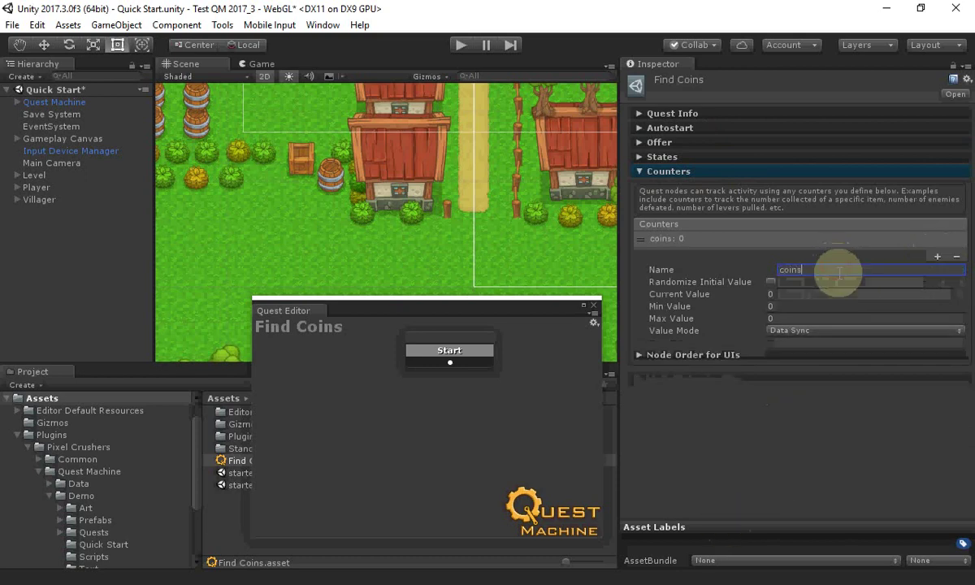
left_click(796, 318)
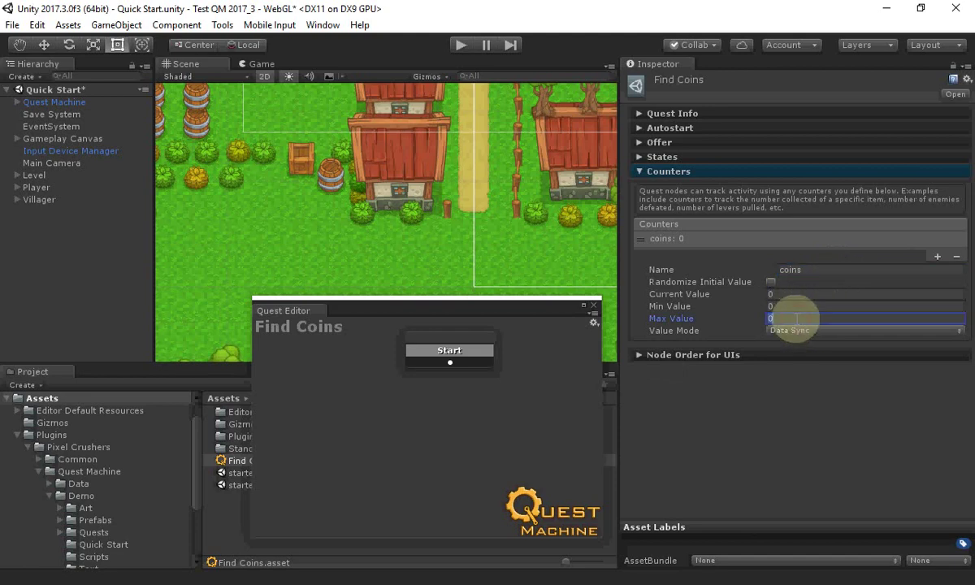
type("3")
- Set the coins counter's Value Mode to Messages, driven by message 'Get' with parameter 'Coin'
left_click(783, 330)
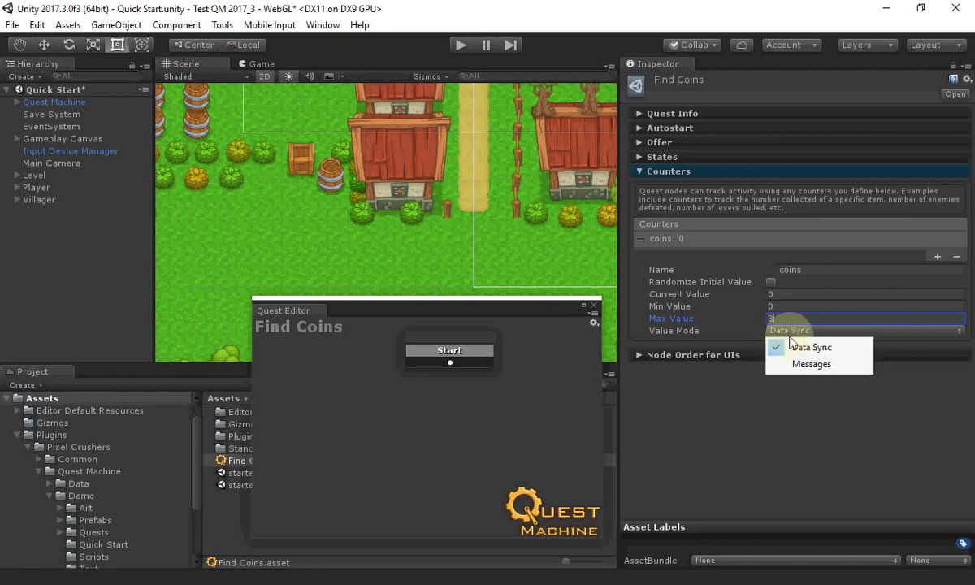
left_click(803, 363)
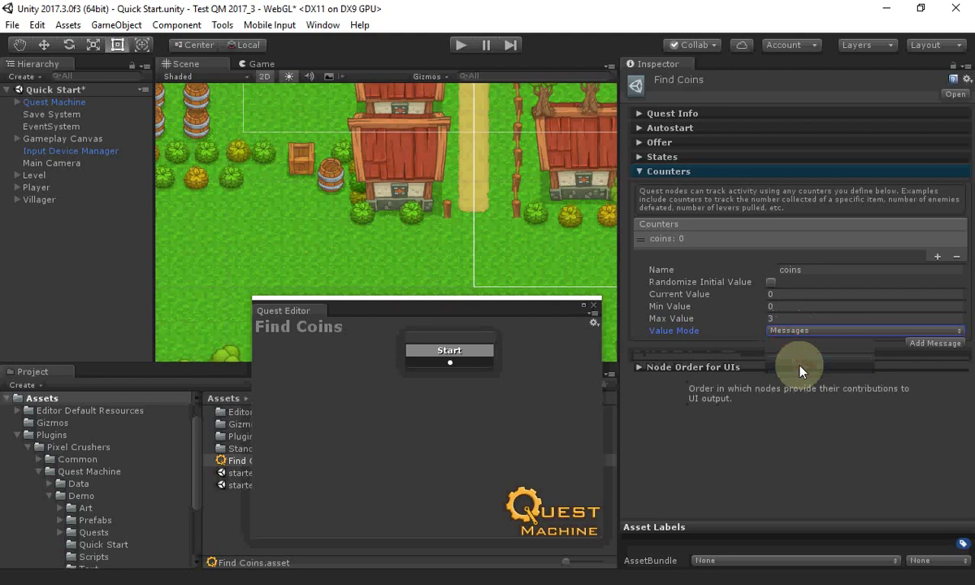
left_click(928, 344)
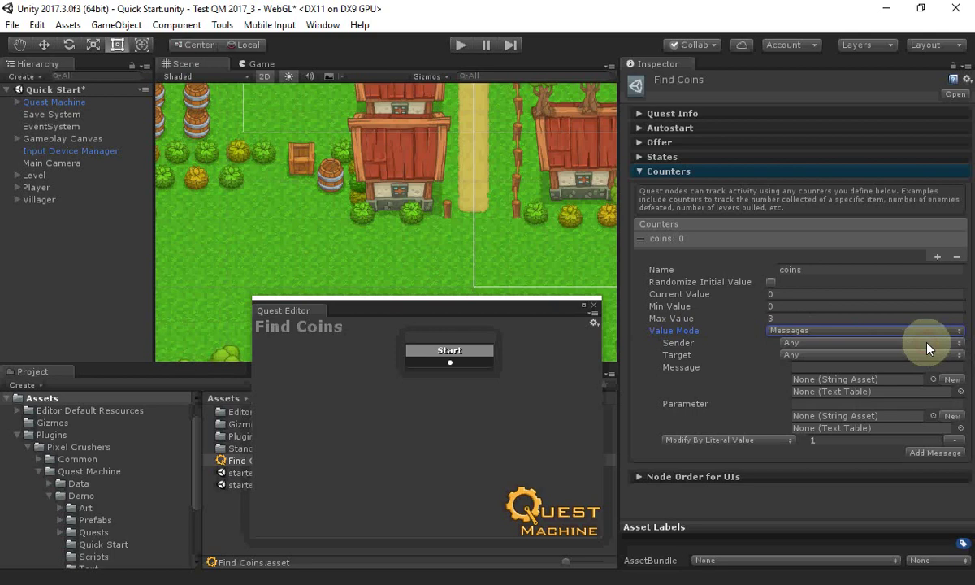
left_click(821, 367)
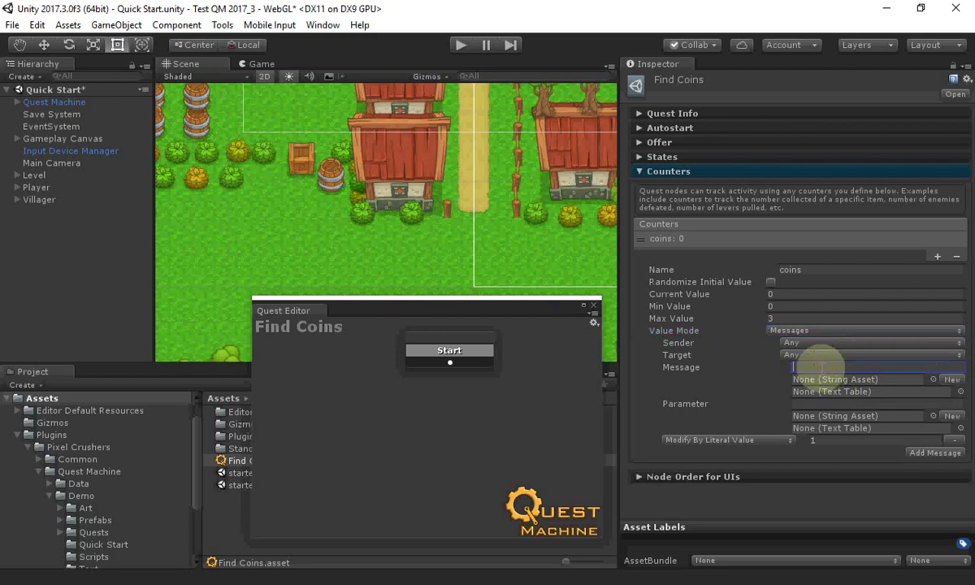
type("Get")
left_click(830, 379)
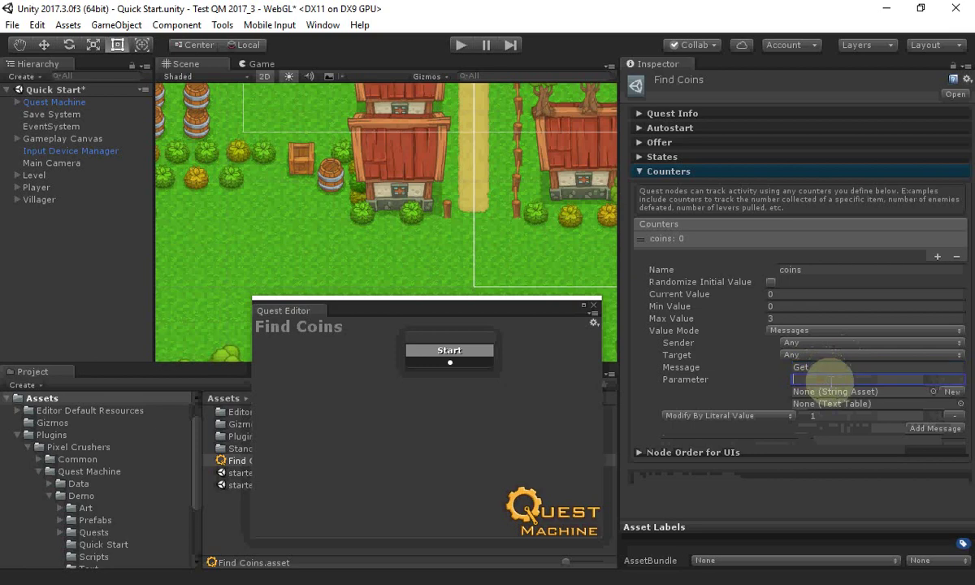
type("Coin")
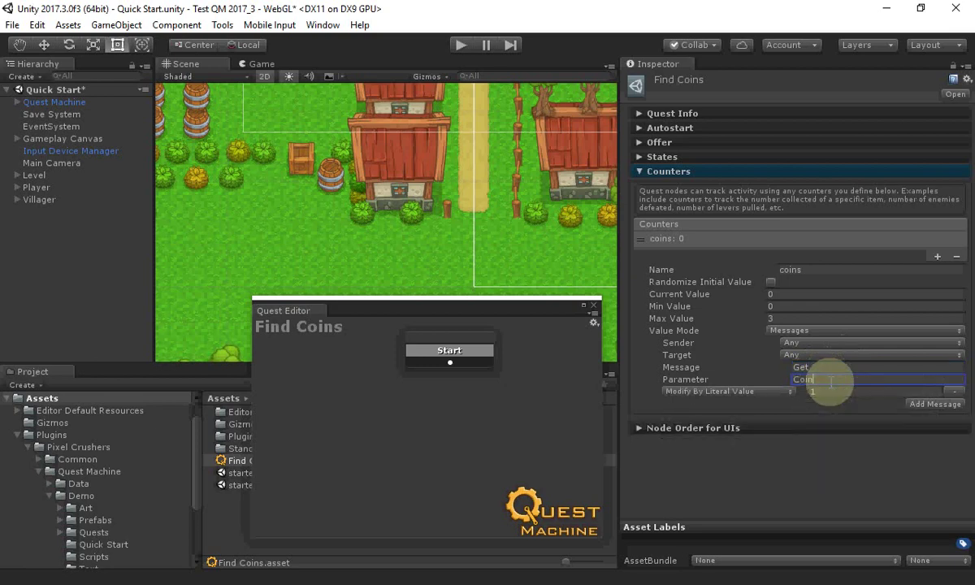
left_click(732, 471)
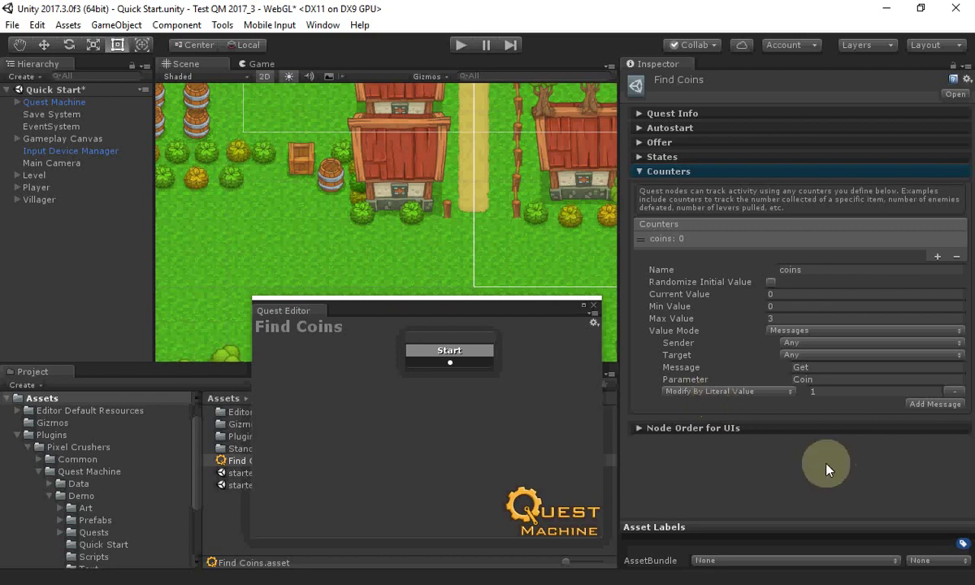
- Add a Condition node after Start and a Success node after Condition 1
right_click(477, 362)
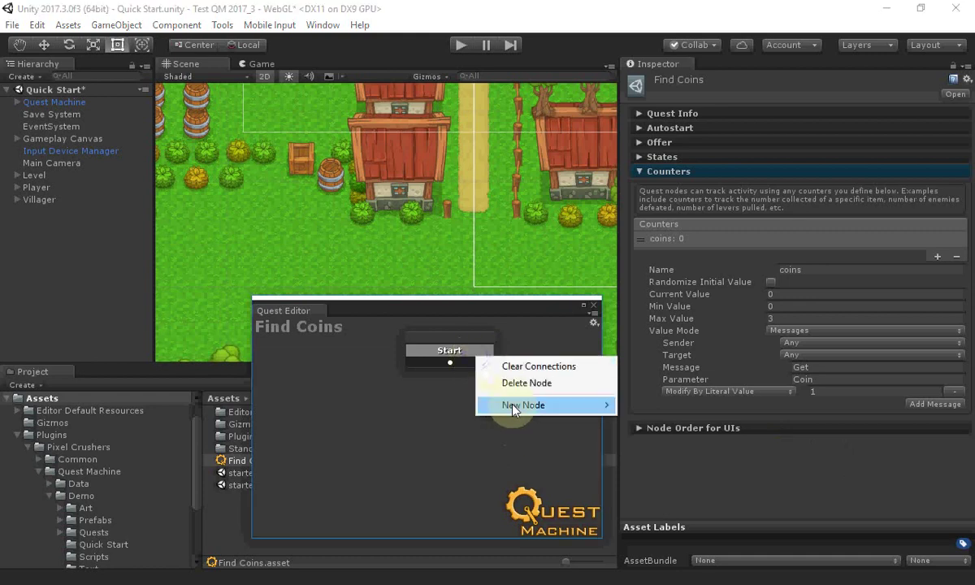
mouse_move(512, 406)
left_click(645, 422)
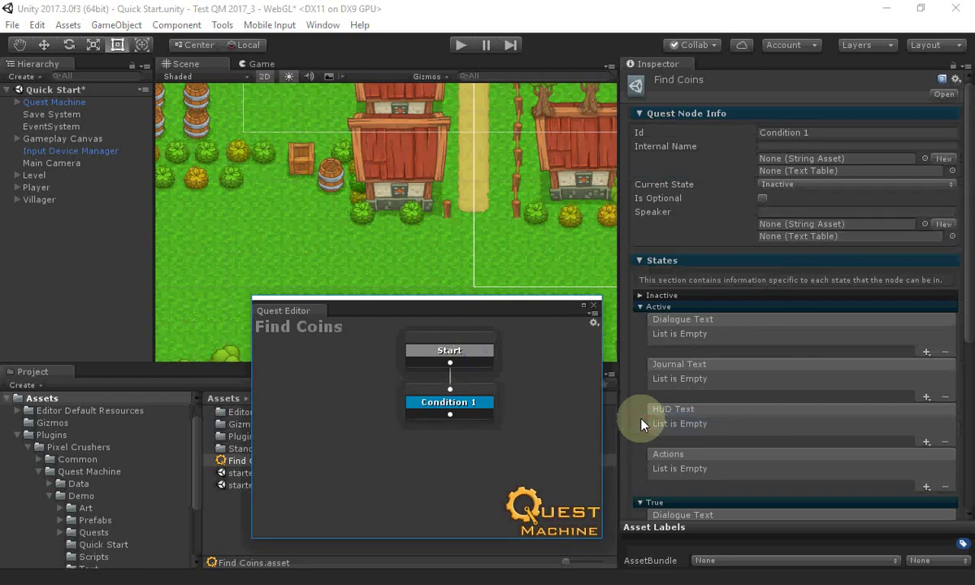
right_click(479, 409)
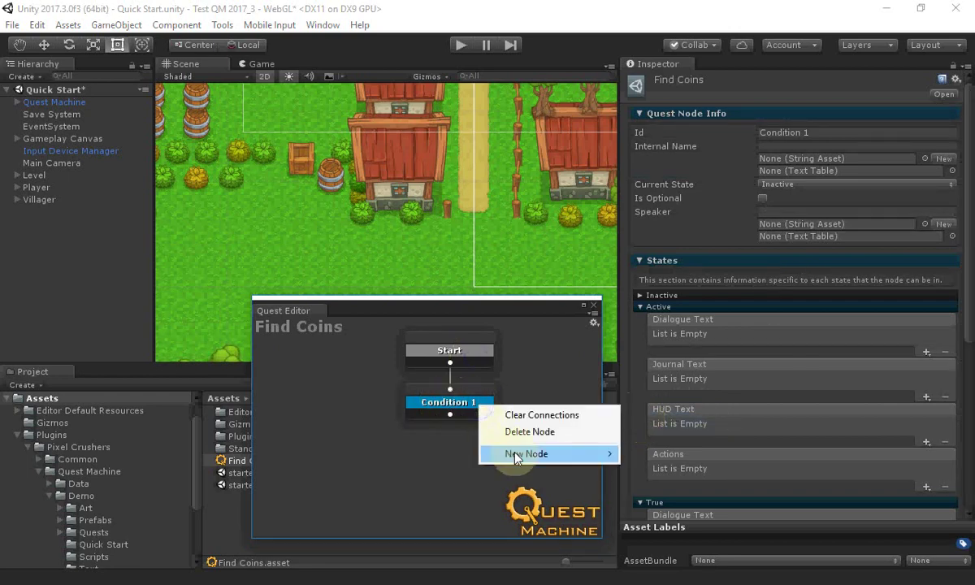
mouse_move(514, 453)
left_click(658, 487)
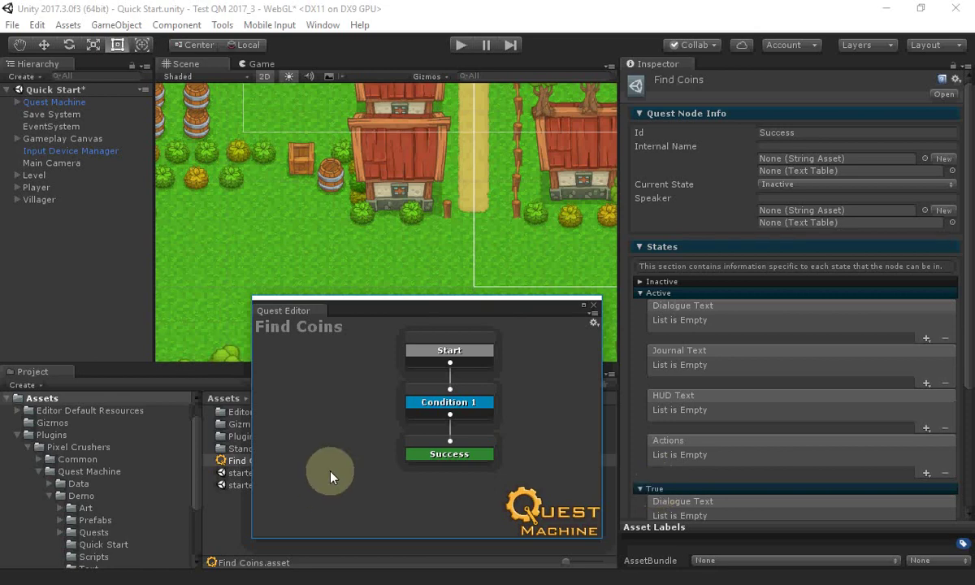
left_click(325, 438)
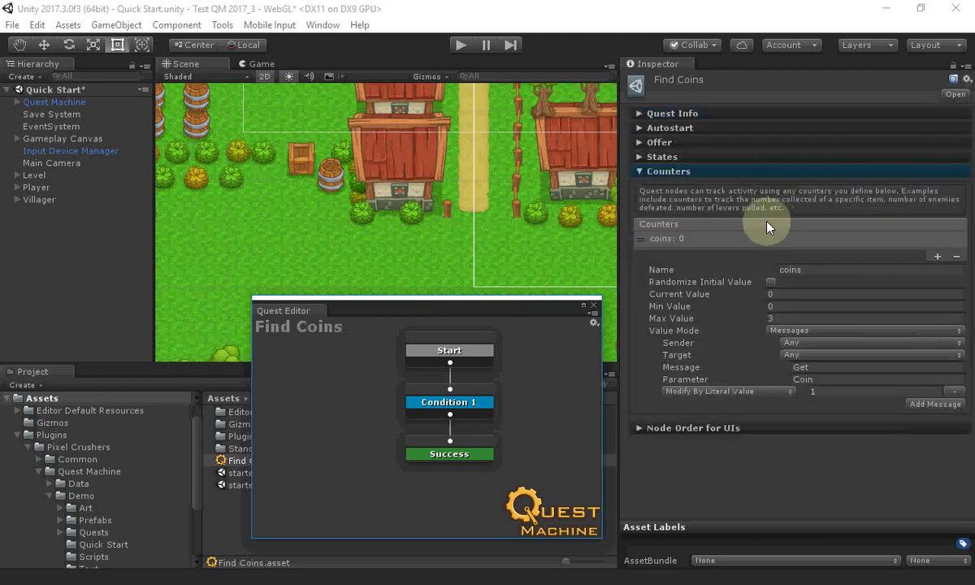
- Add quest-title headings to the Active state's Journal Text and HUD Text
left_click(727, 172)
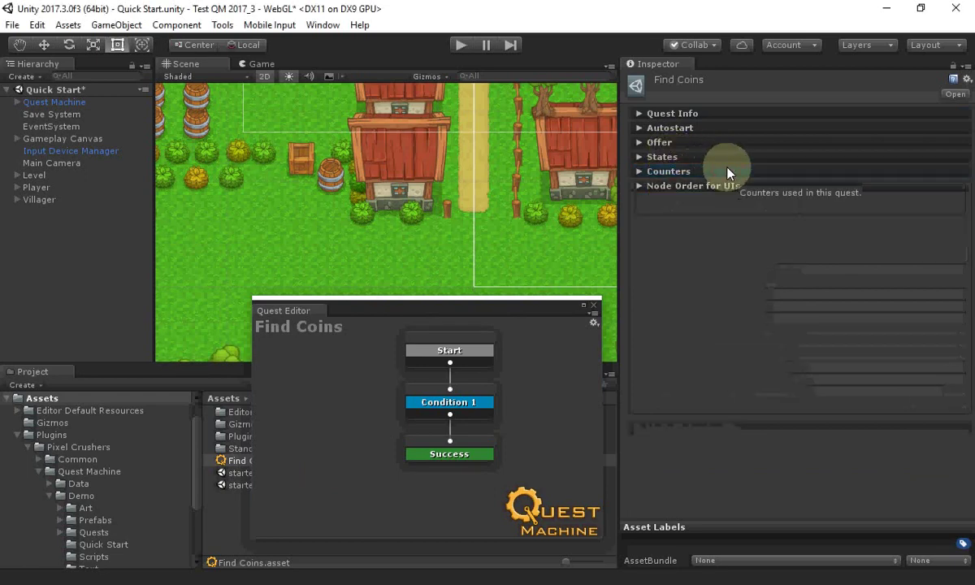
left_click(725, 157)
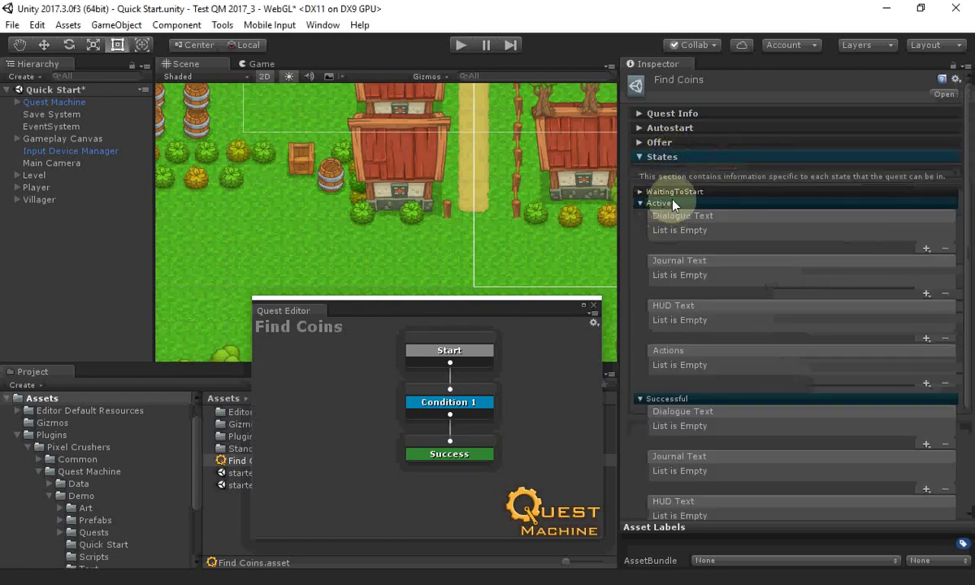
left_click(926, 293)
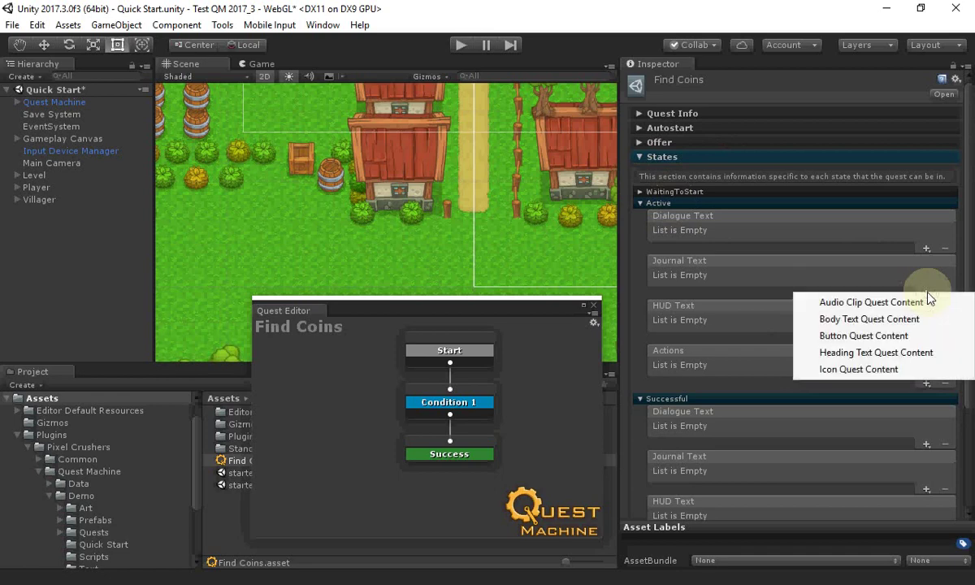
left_click(866, 352)
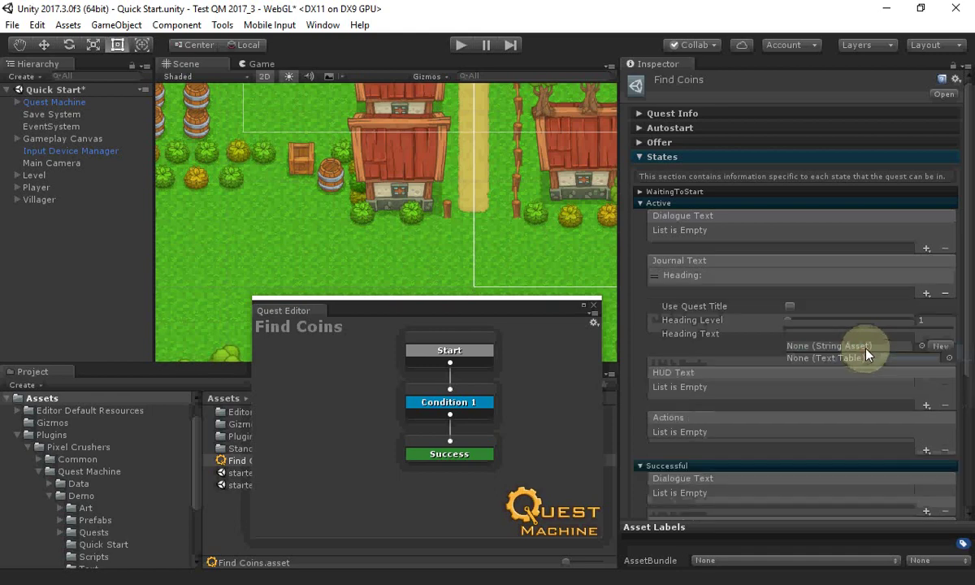
left_click(787, 307)
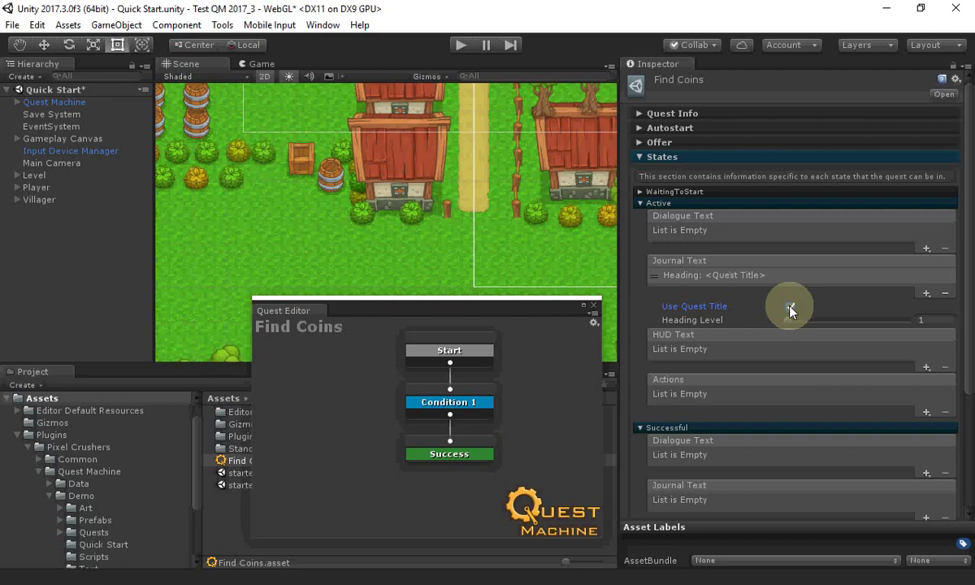
left_click(927, 373)
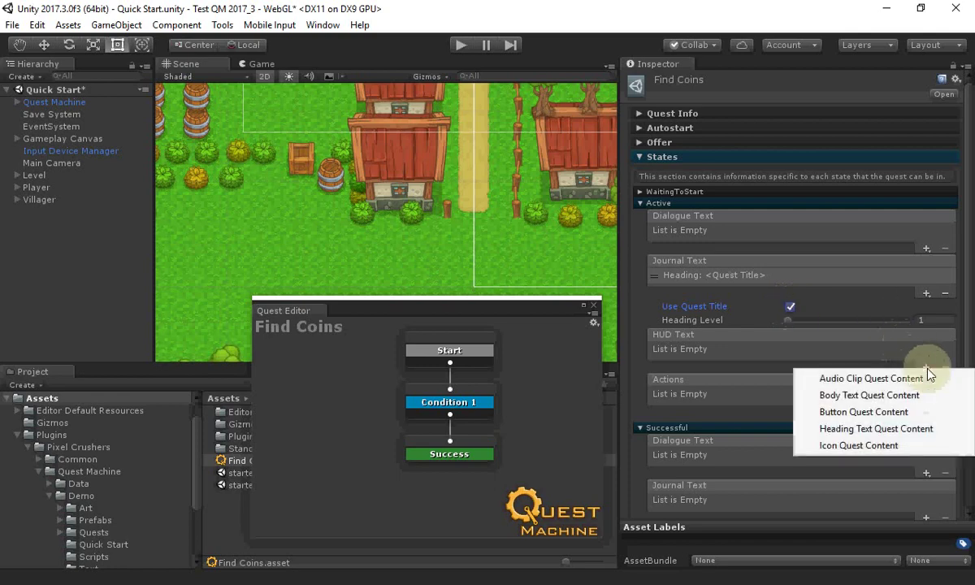
left_click(865, 429)
left_click(790, 379)
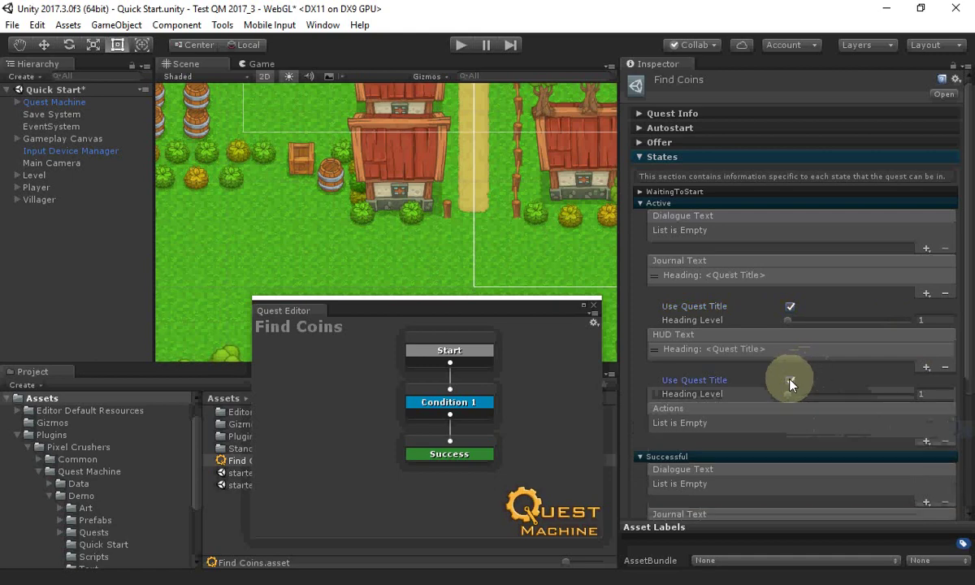
left_click(749, 208)
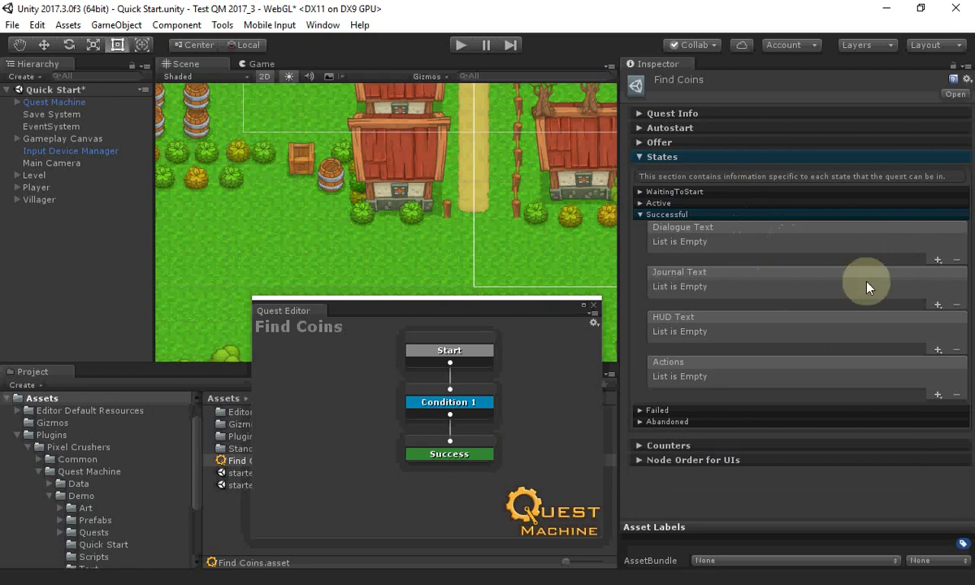
- Give the Successful dialogue the body text 'Thanks for finding my money!'
left_click(938, 260)
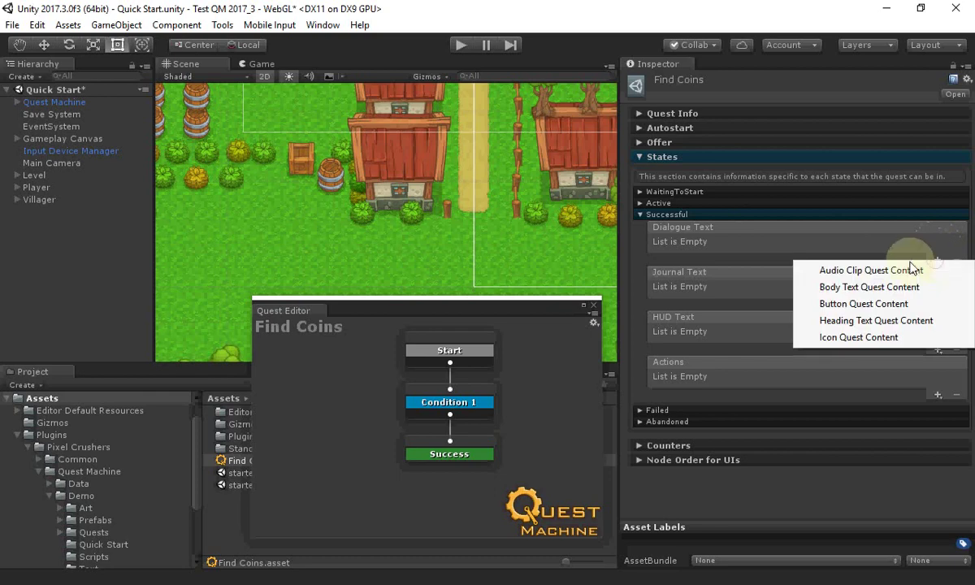
left_click(863, 286)
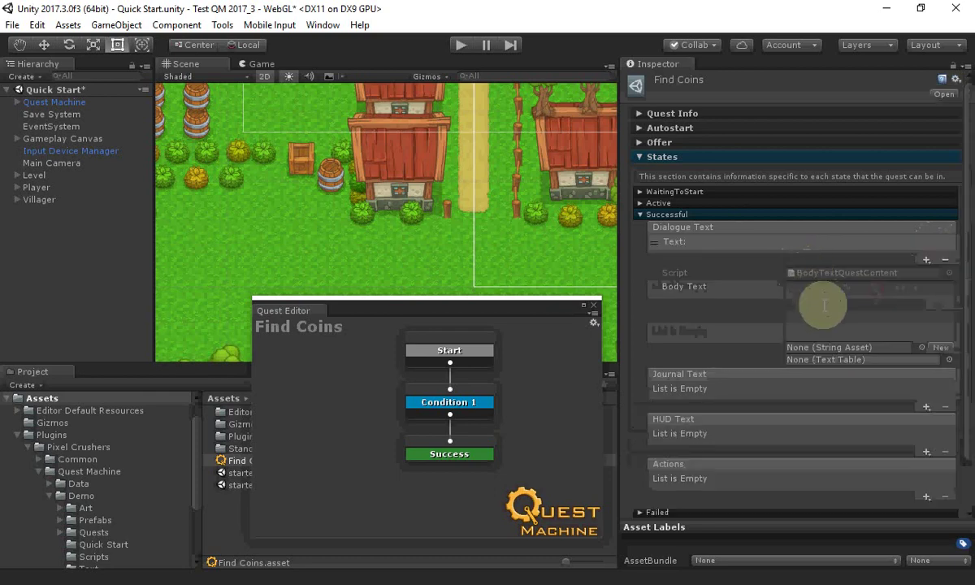
left_click(826, 305)
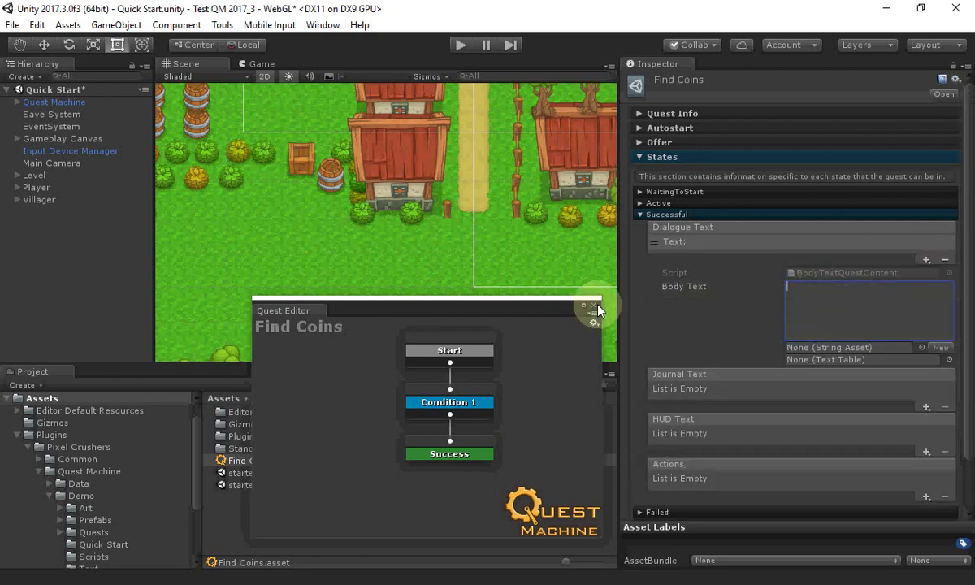
type("Thanks for find")
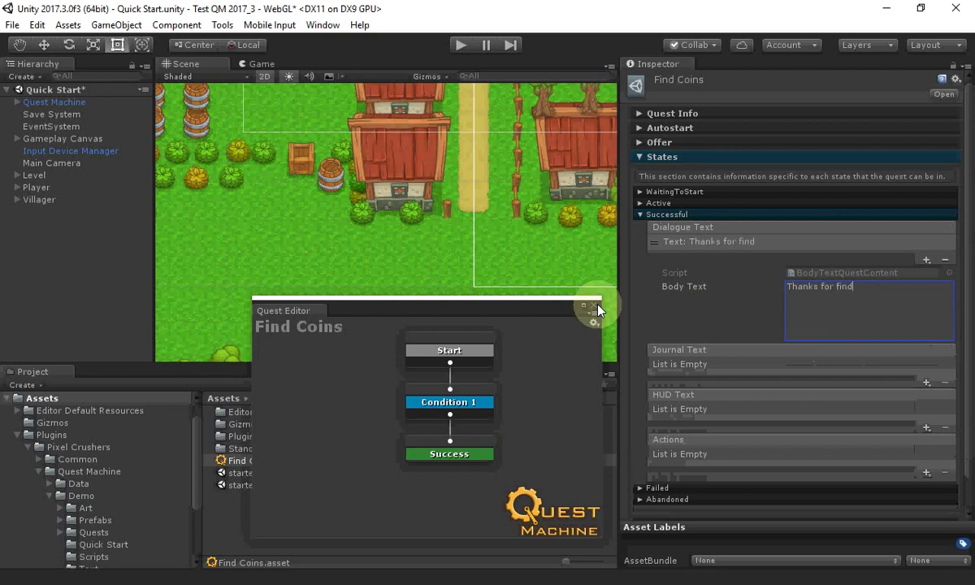
type("ing my money!")
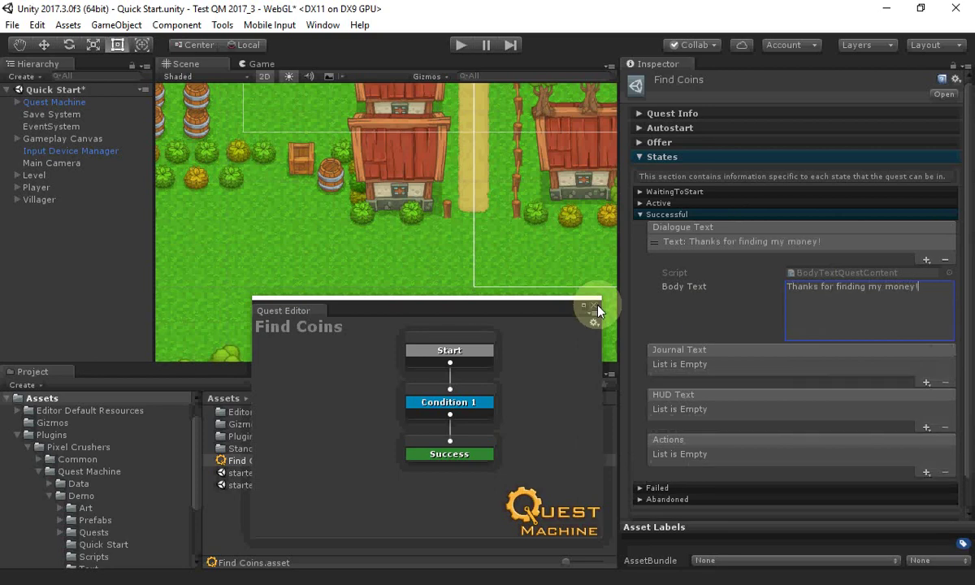
- Add a quest-title heading to the Successful journal text, then select the Condition 1 node
left_click(925, 383)
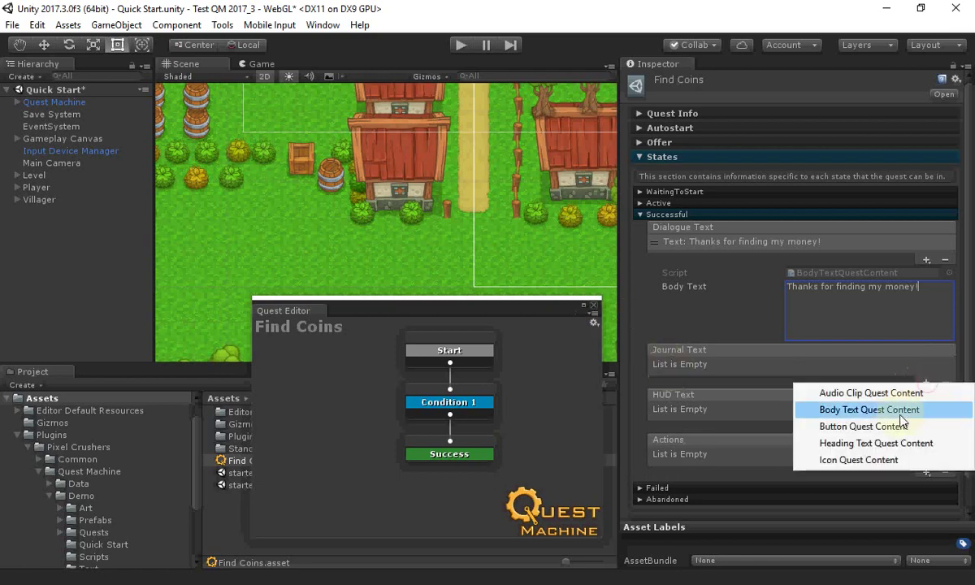
left_click(881, 441)
left_click(792, 397)
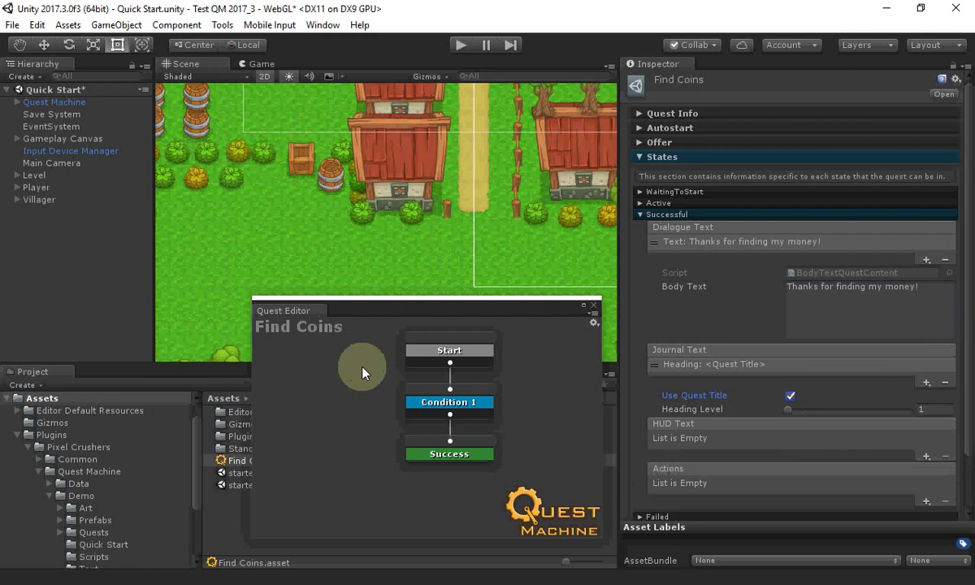
left_click(431, 403)
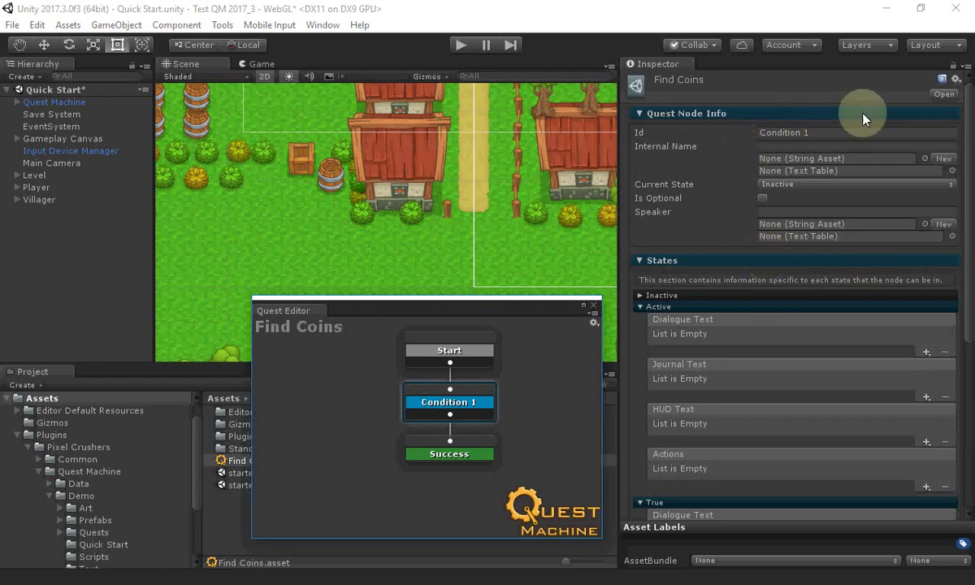
- Enter 'Find Coins' as the Condition 1 node's Internal Name
left_click(837, 145)
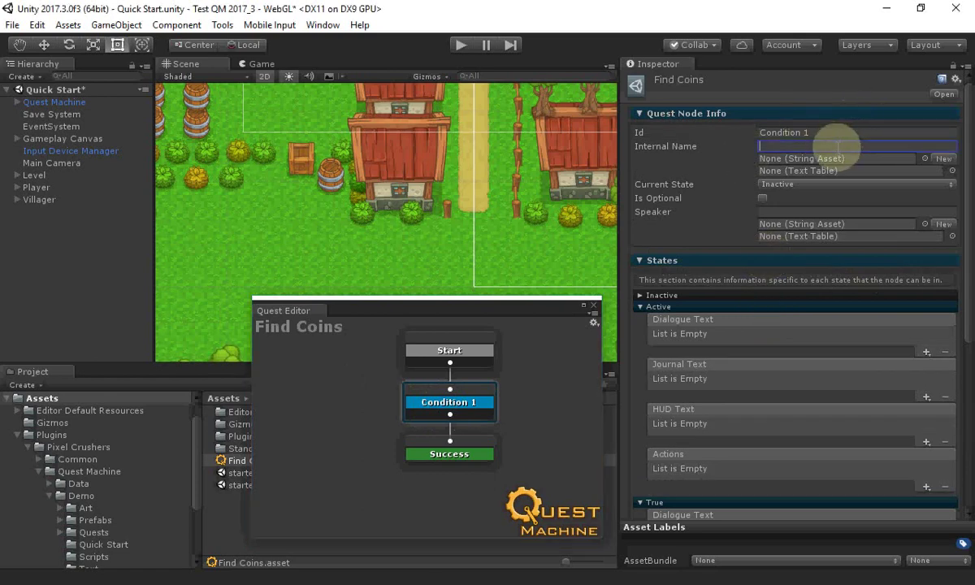
type("Find Coins")
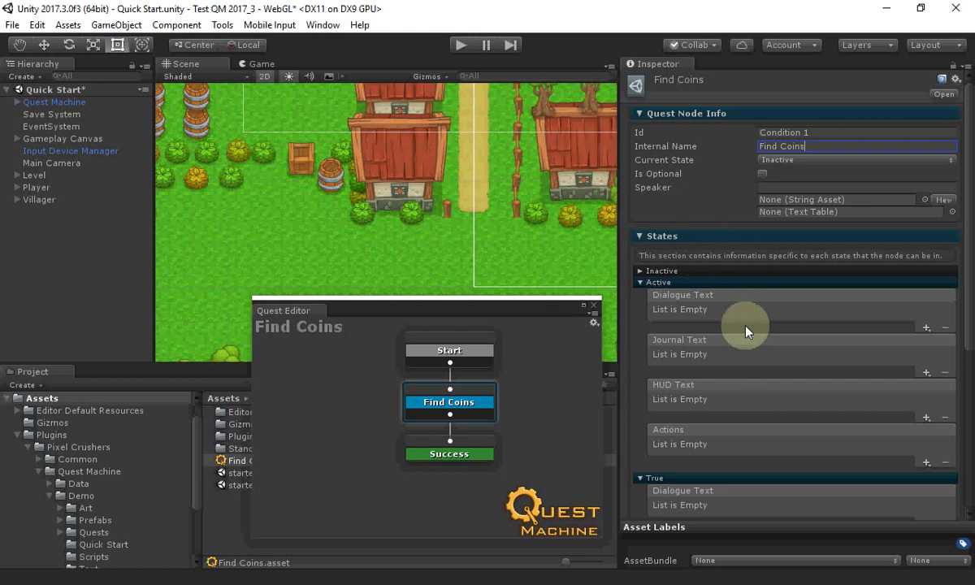
- Add Active-state dialogue body text 'Please find my coins.'
left_click(926, 327)
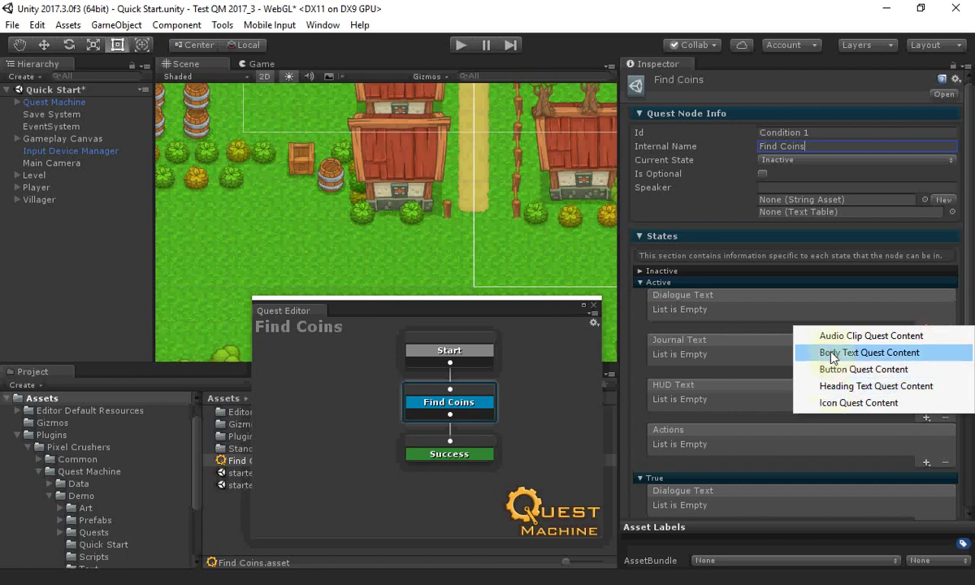
left_click(833, 354)
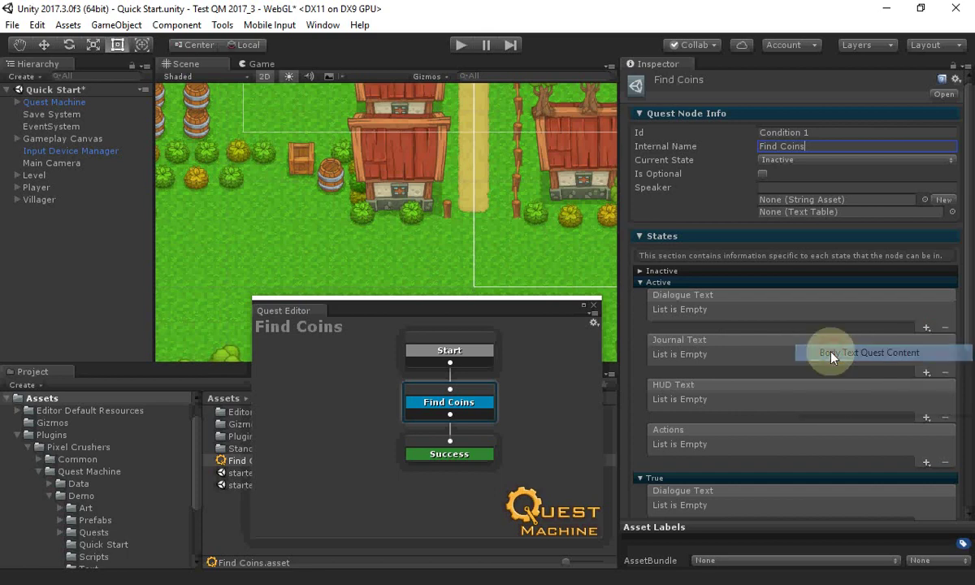
left_click(851, 392)
type("Ple")
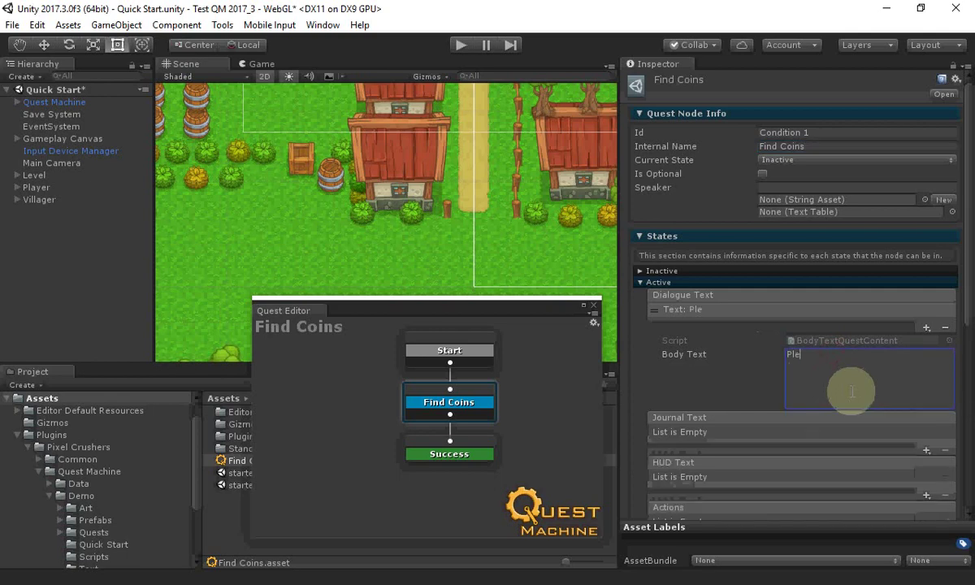
type("ase find my coins.")
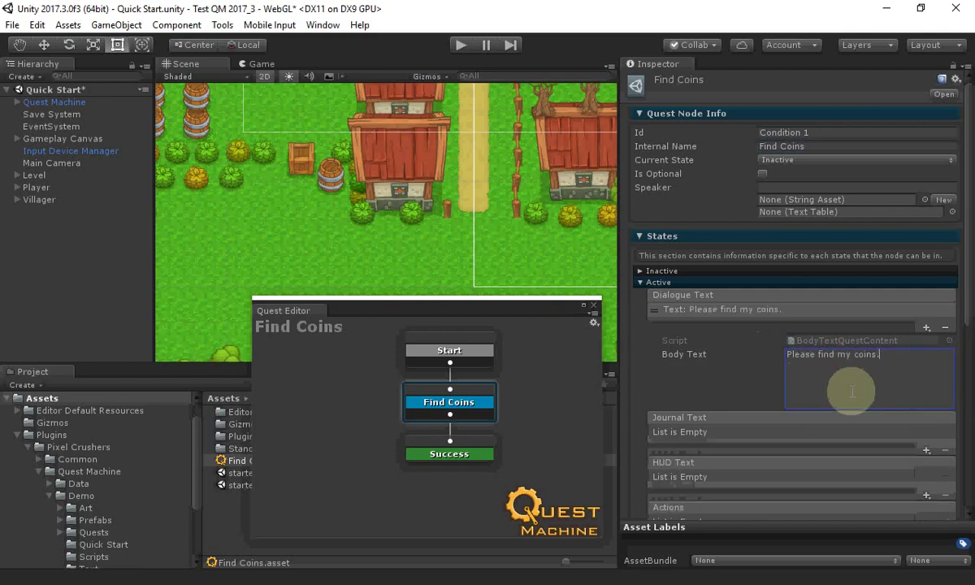
- Add Active-state journal body text 'Find the farmer's coins hidden in containers.'
left_click(925, 448)
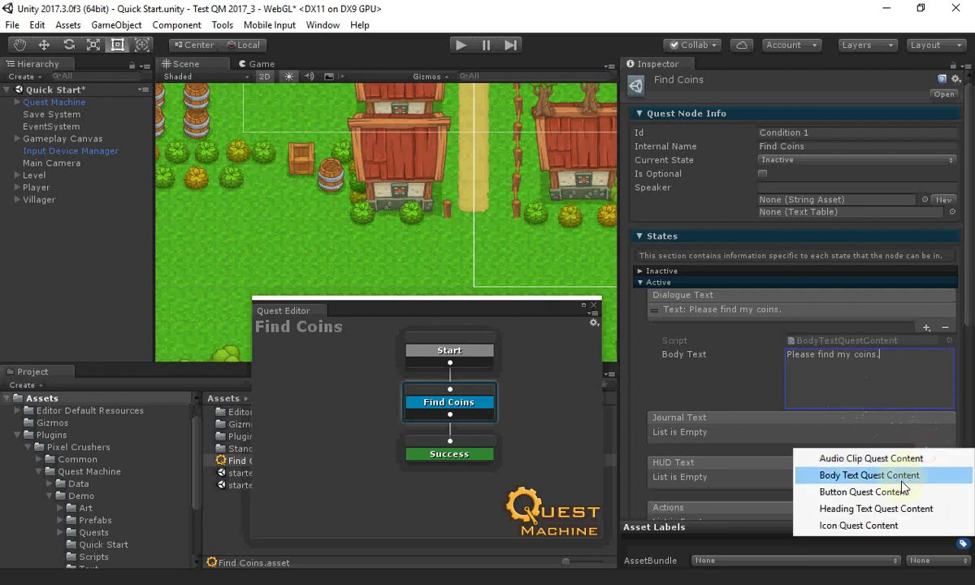
left_click(898, 476)
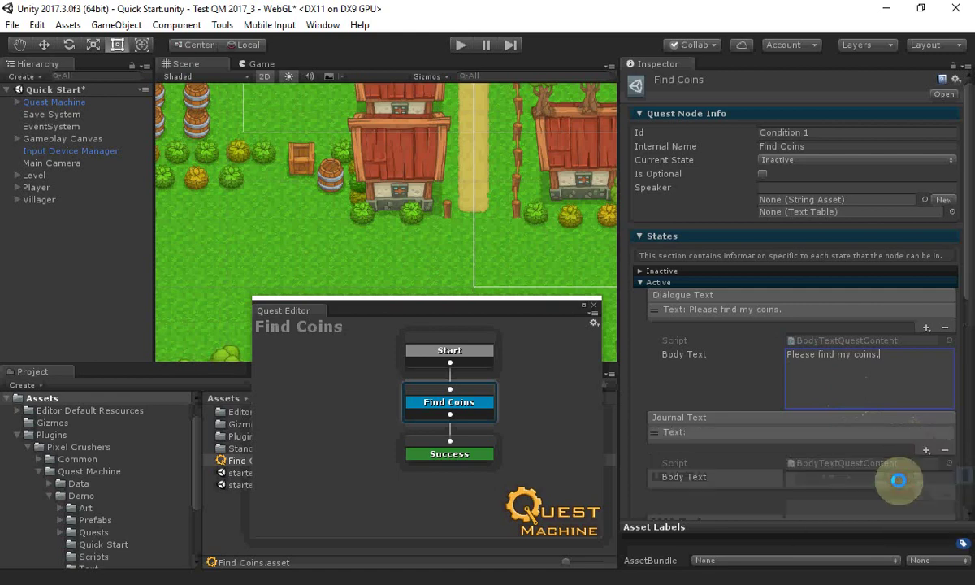
left_click(826, 491)
type("F")
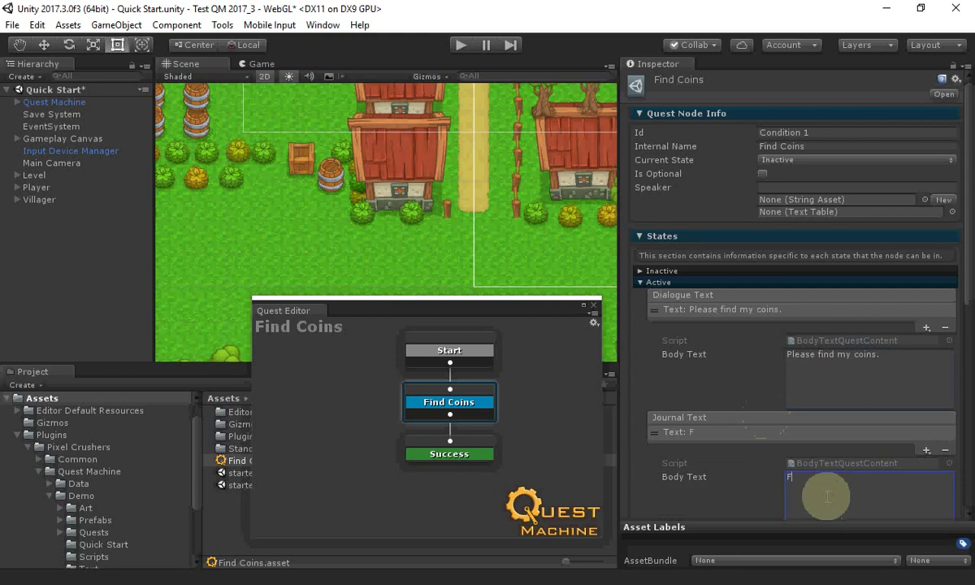
type("ind the farmer's coins")
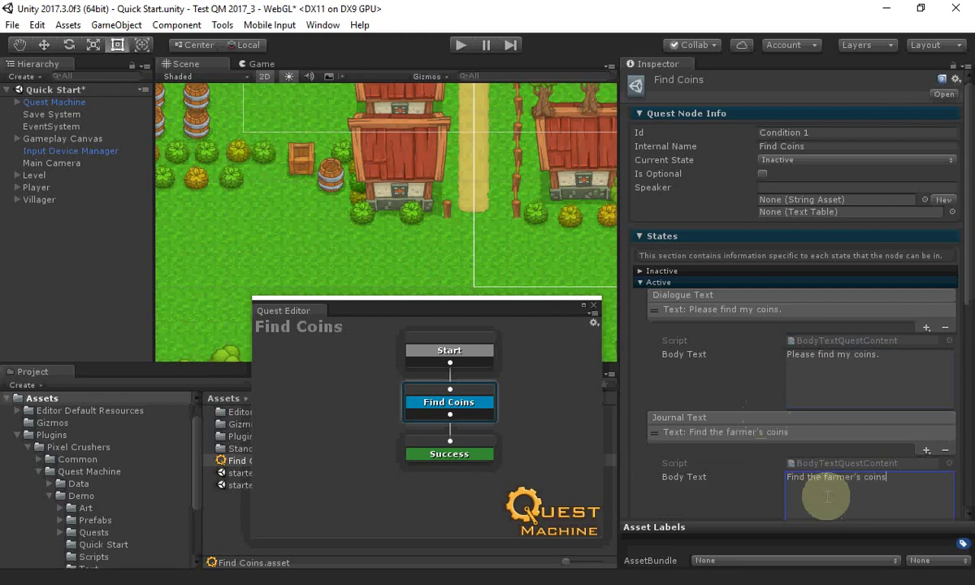
type(" hidden in container")
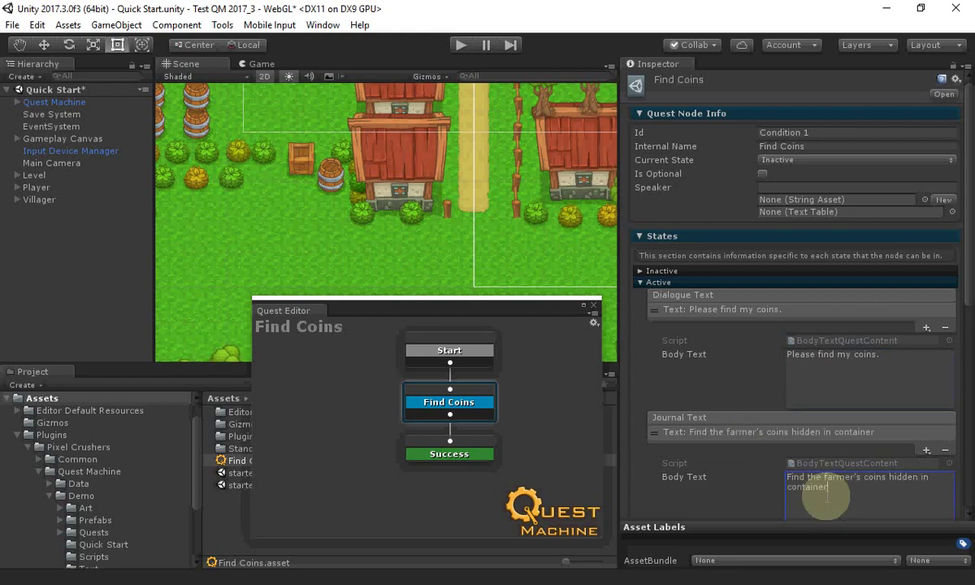
type("s.")
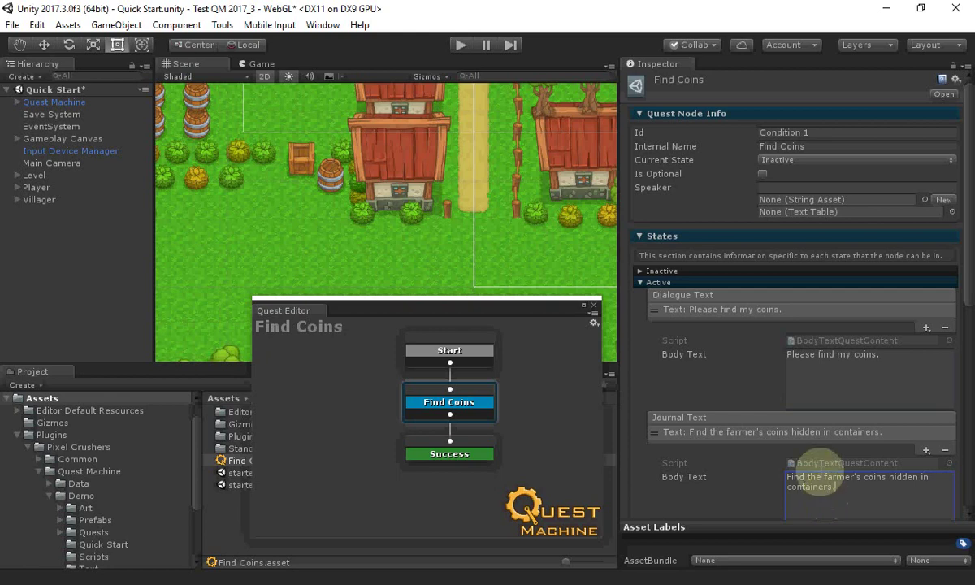
scroll(785, 433, "down", 10)
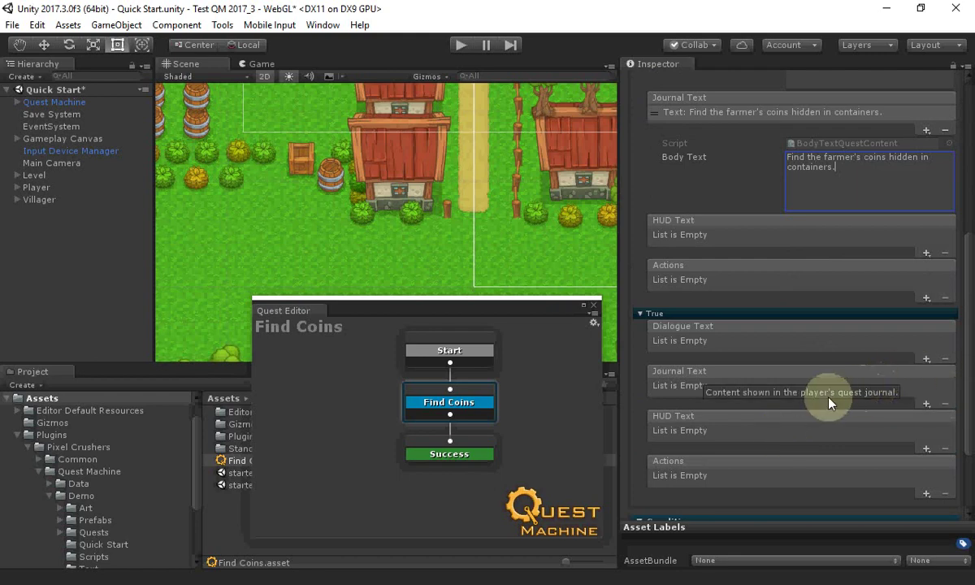
- Add Active-state HUD body text '{#coins}/3 coins' and collapse the Active foldout
left_click(926, 252)
left_click(866, 278)
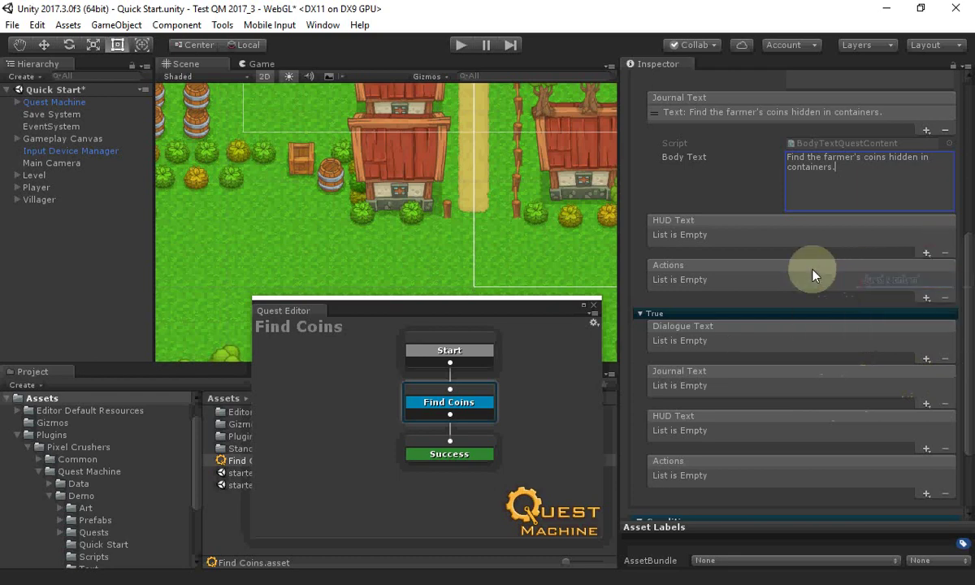
left_click(832, 307)
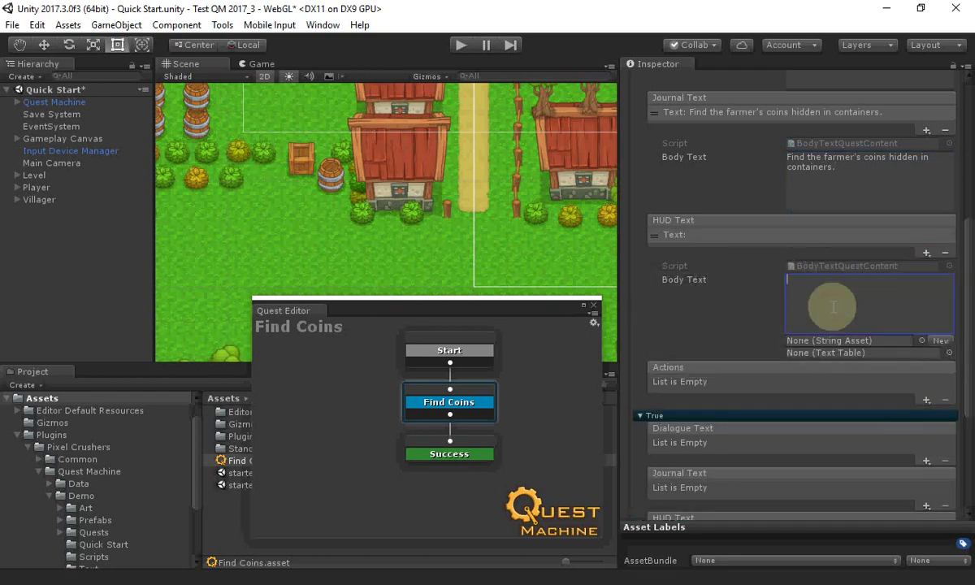
type("{")
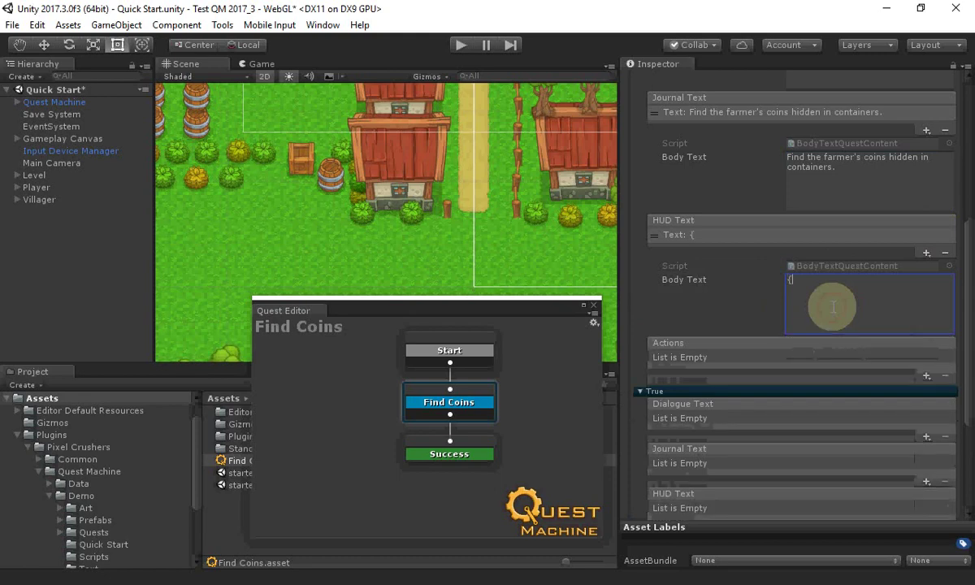
type("#coins")
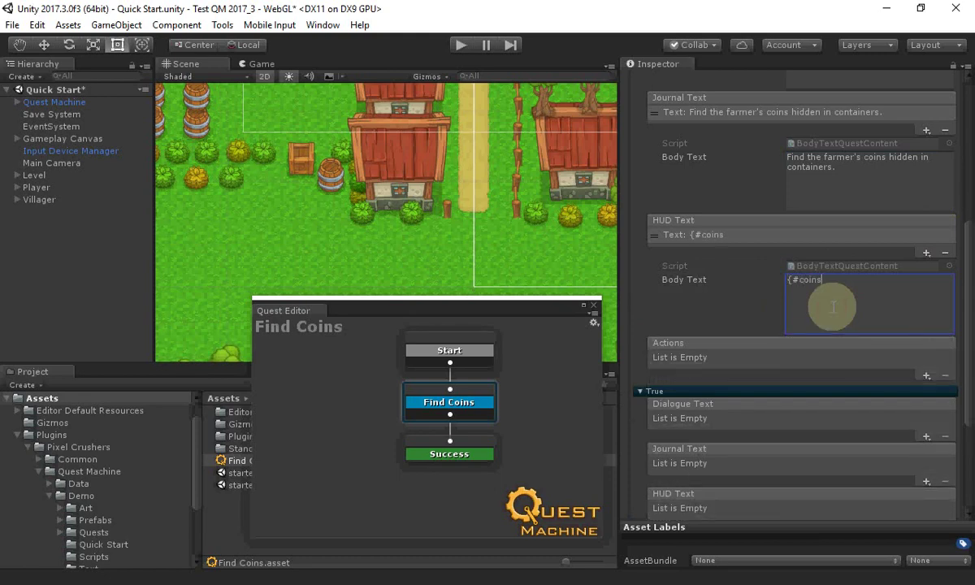
type("}/3 coins")
key("Home")
key("shift+Right")
key("shift+Right")
key("shift+Right")
key("shift+Right")
key("shift+Right")
key("shift+Right")
key("shift+Right")
key("shift+Right")
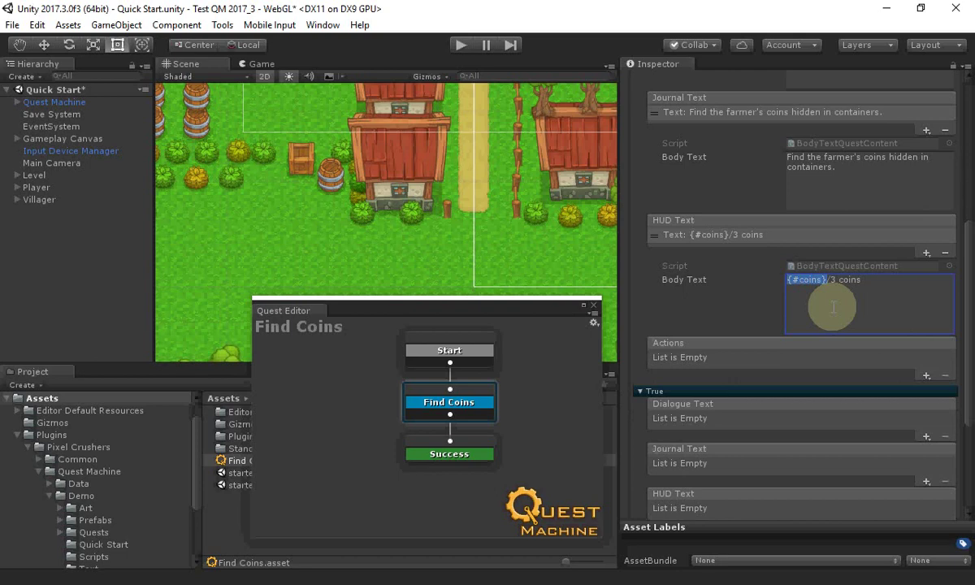
key("End")
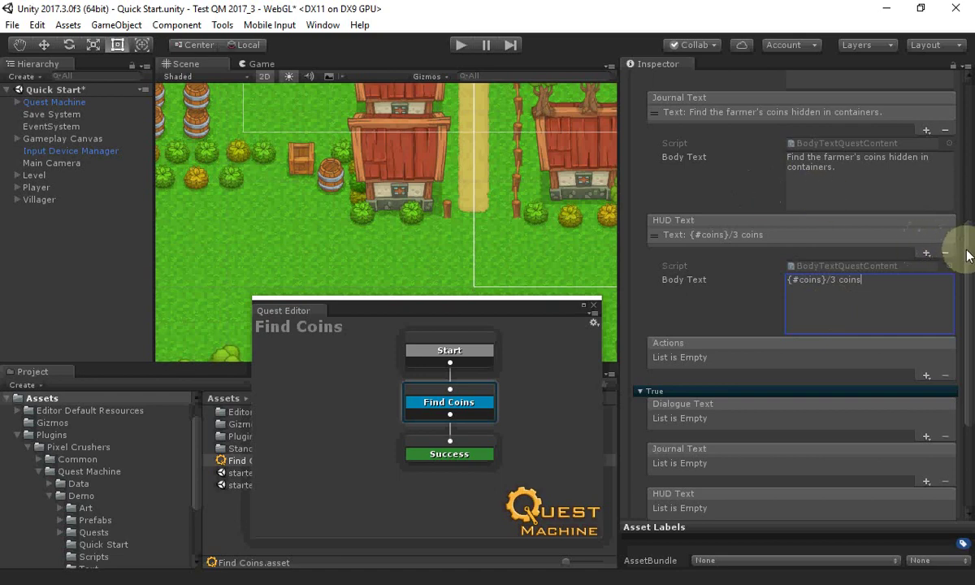
left_click_drag(968, 239, 968, 195)
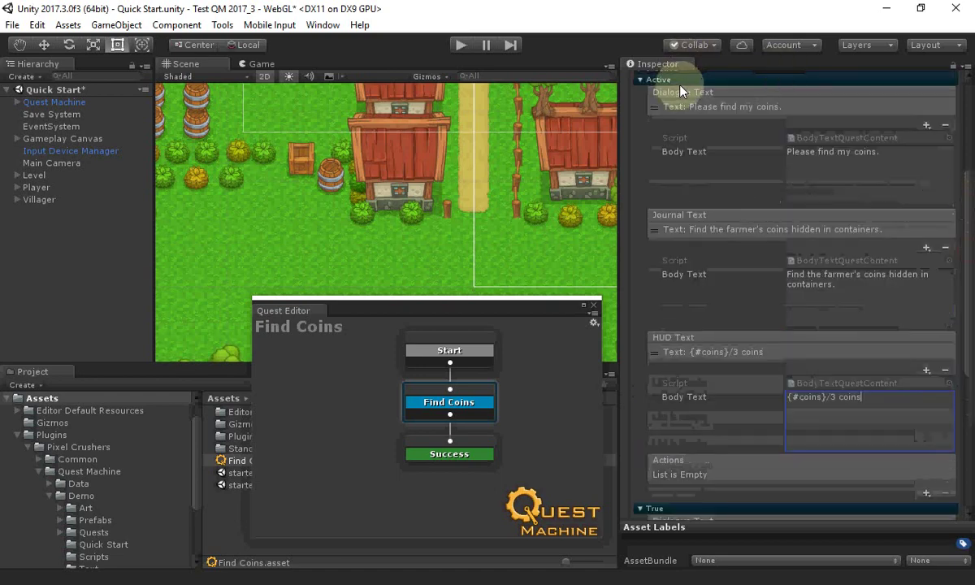
left_click(640, 79)
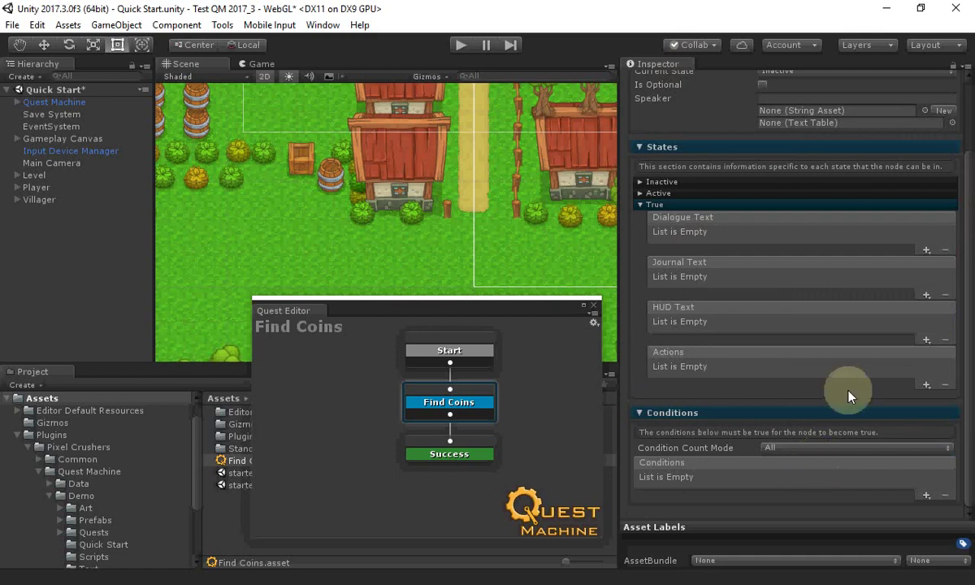
- Add True-state journal body text 'You found the farmer's coins and saved the farm!'
left_click(926, 295)
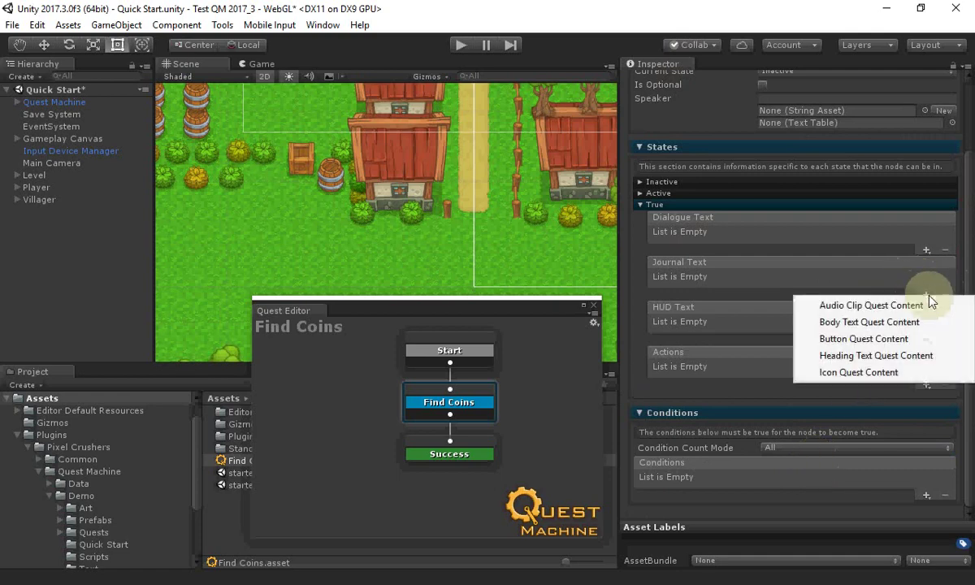
left_click(869, 322)
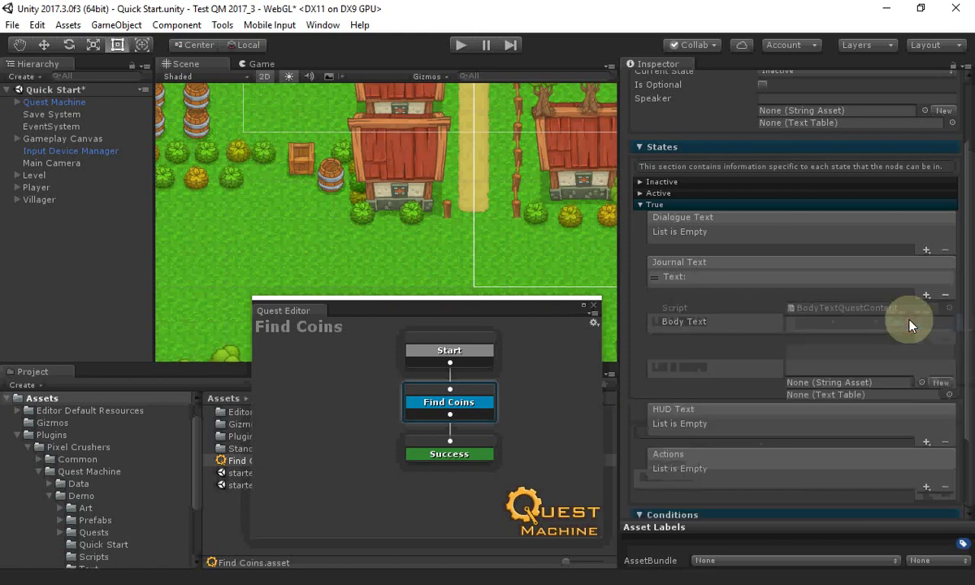
type("Yoiu")
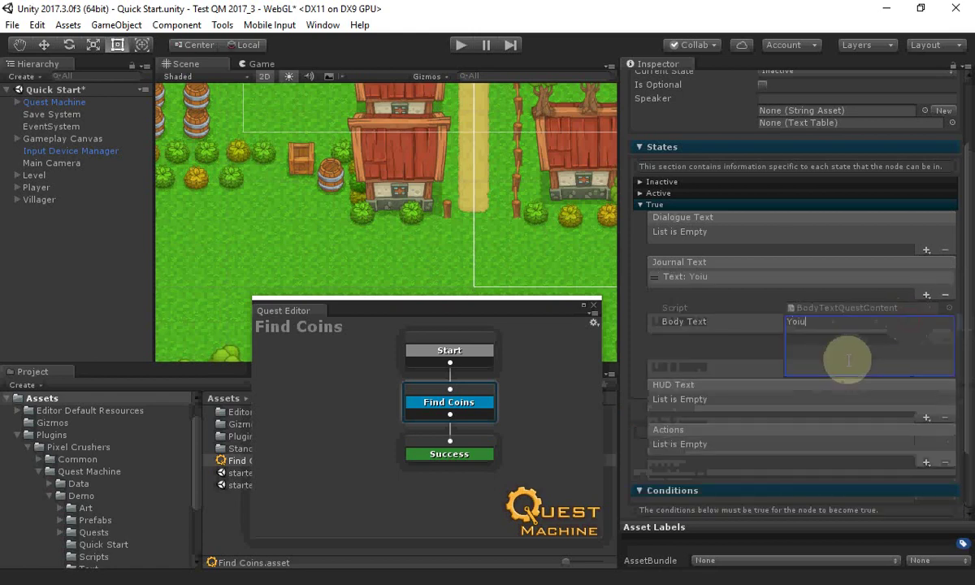
key("BackSpace")
key("BackSpace")
key("BackSpace")
type("u found ")
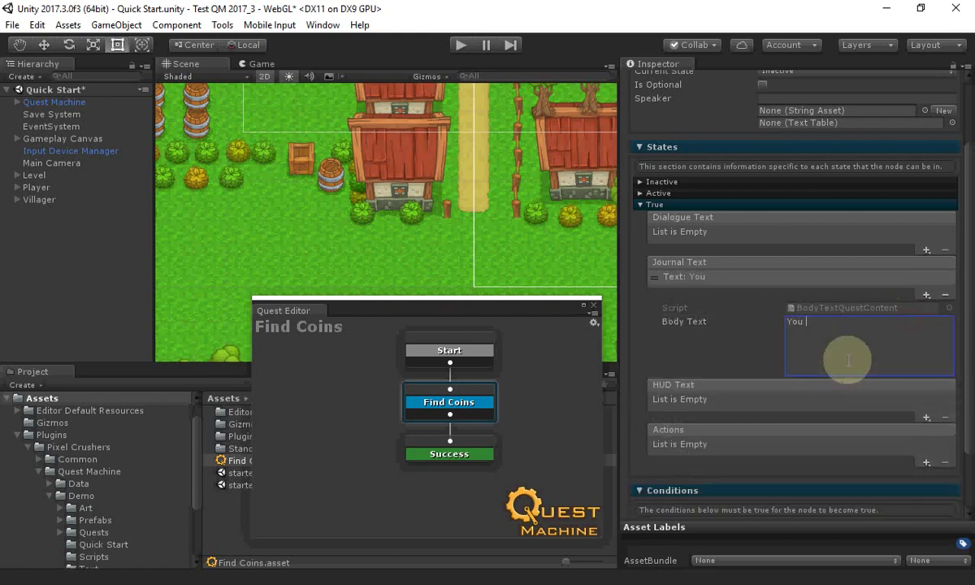
type("the farmer's coins and sa")
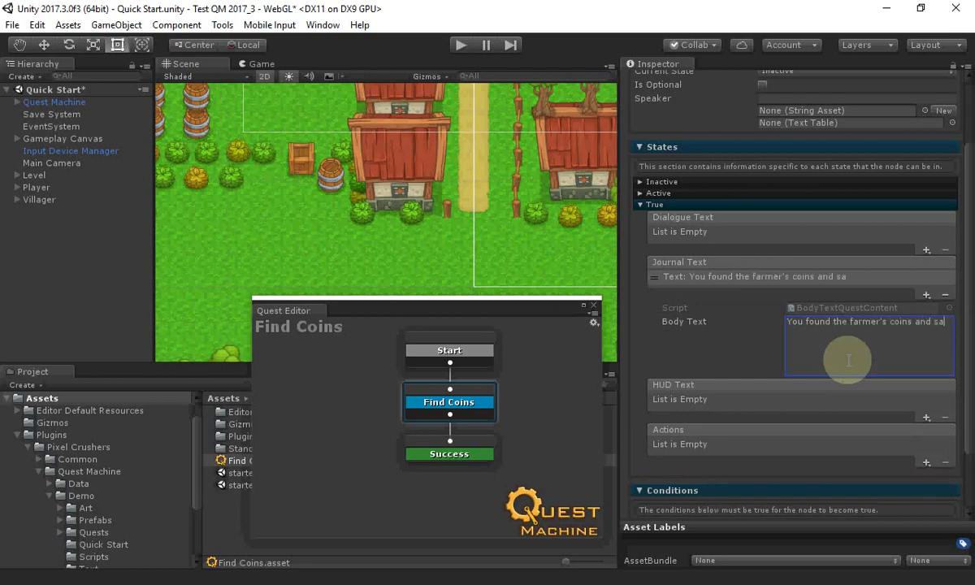
type("ved the farm!")
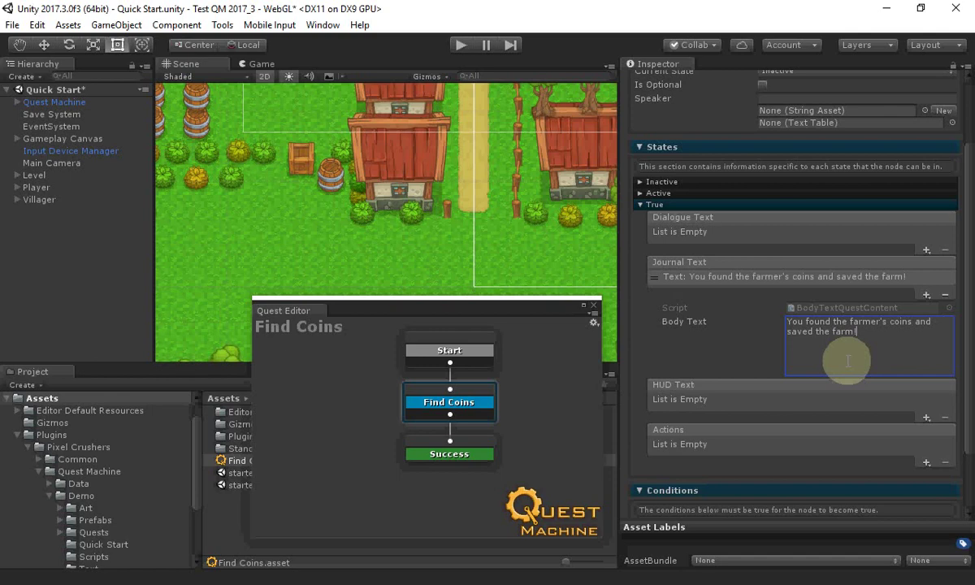
- Add a Counter Quest Condition with Required Counter Value 3, then select the Success node
left_click(703, 148)
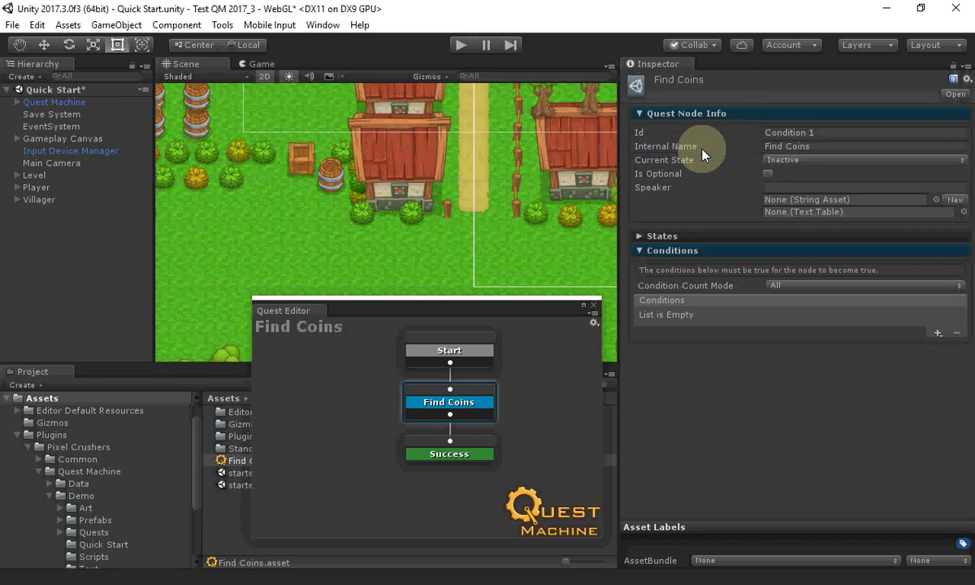
left_click(934, 335)
left_click(863, 344)
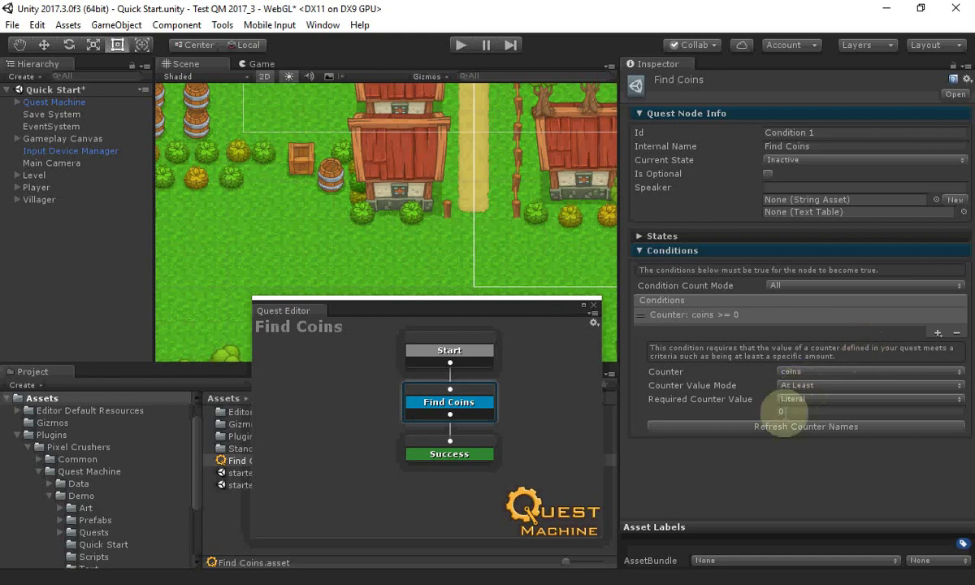
left_click(781, 411)
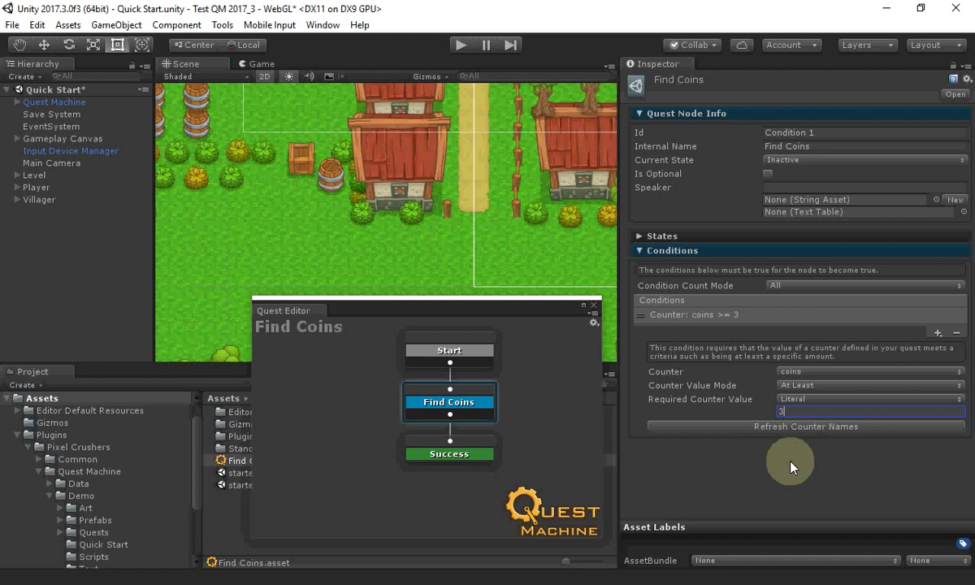
left_click(454, 452)
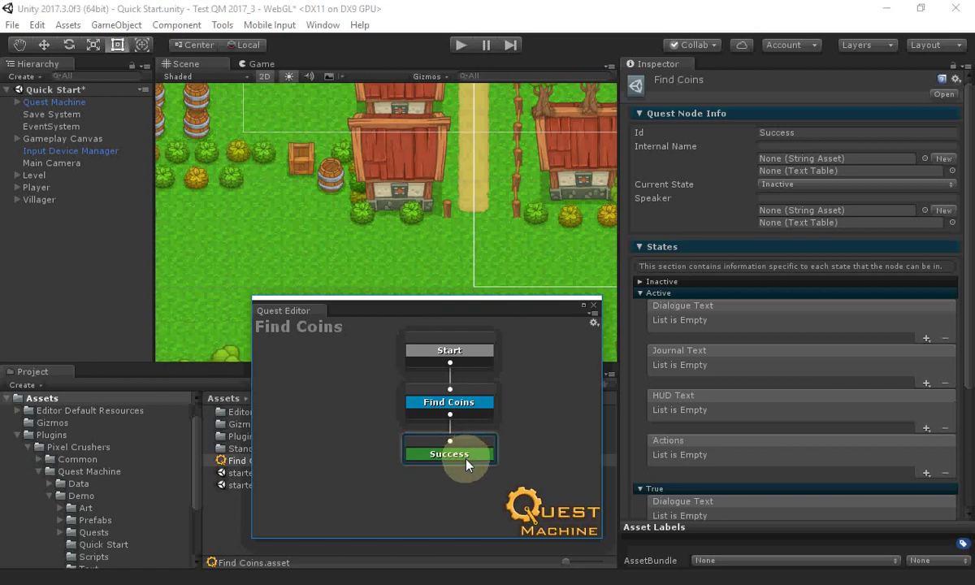
- Give the Success node a True-state Alert Quest Action reading 'Found all 3 coins!'
left_click(696, 293)
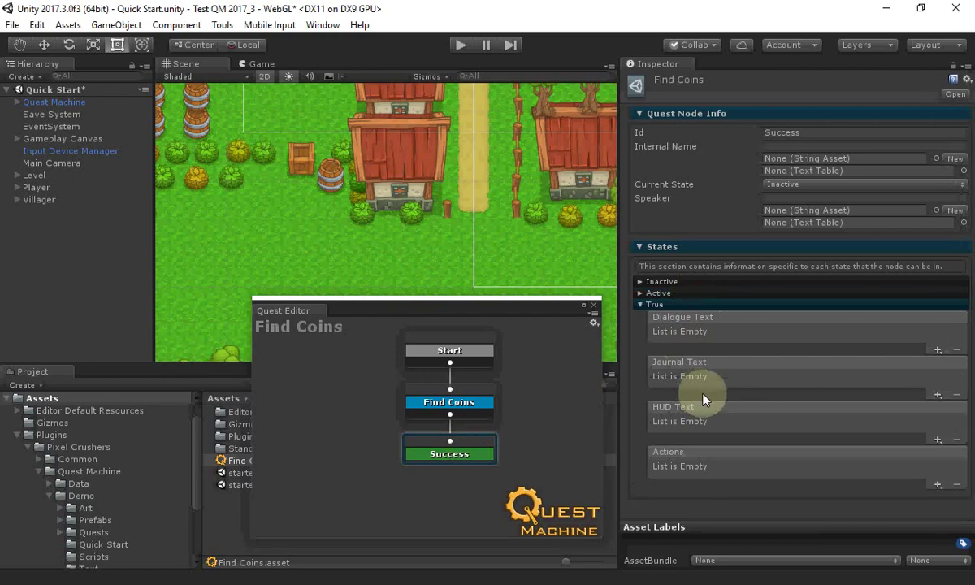
left_click(935, 484)
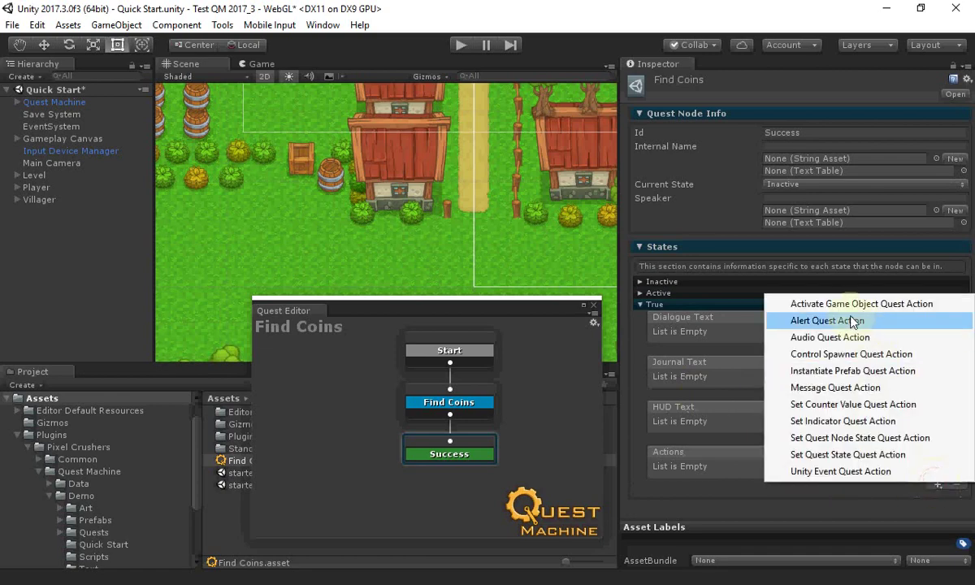
left_click(792, 319)
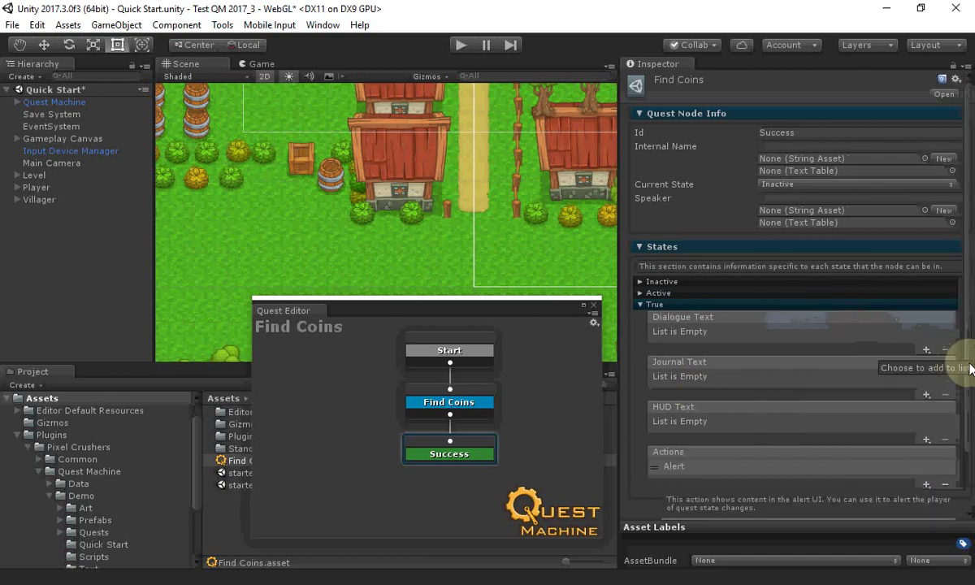
scroll(967, 438, "down", 3)
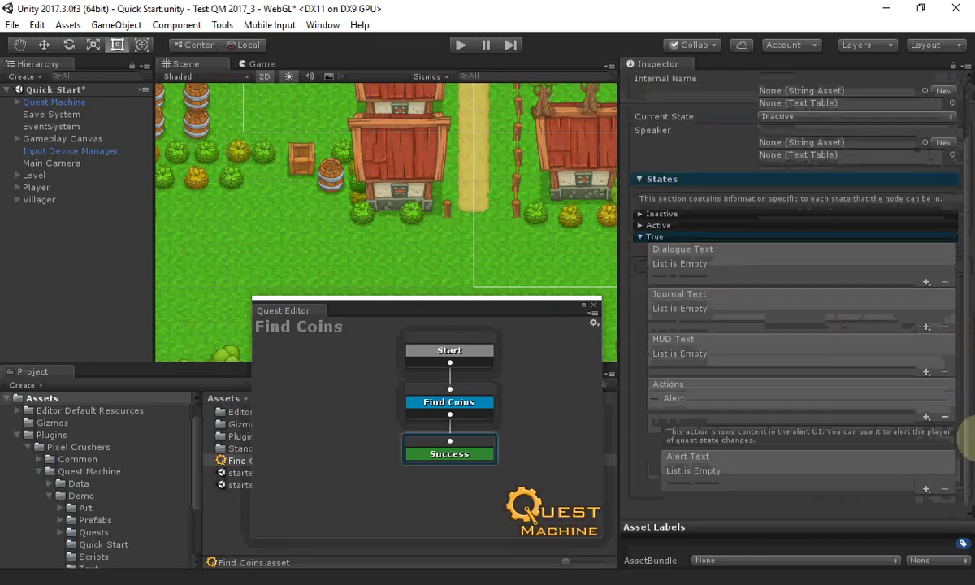
left_click(925, 489)
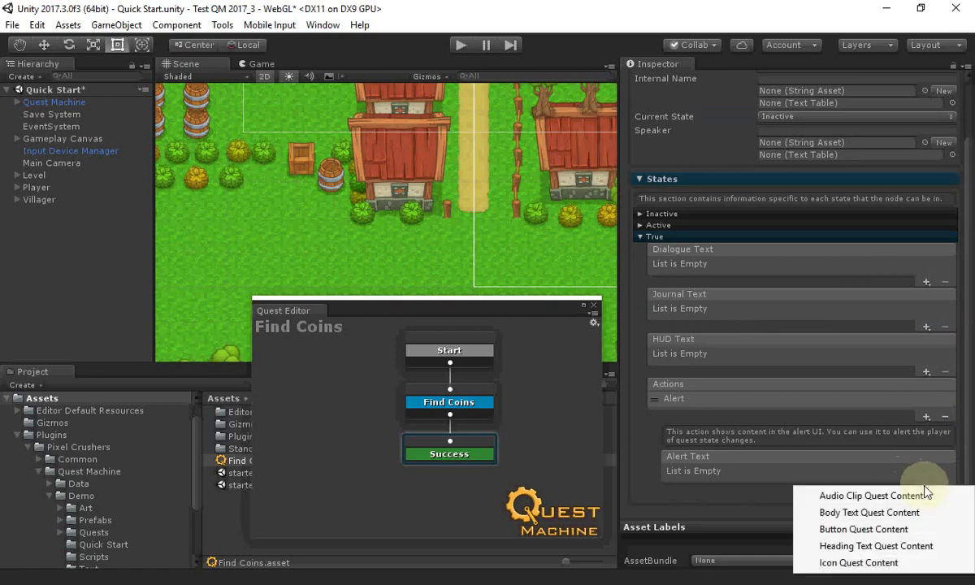
left_click(881, 512)
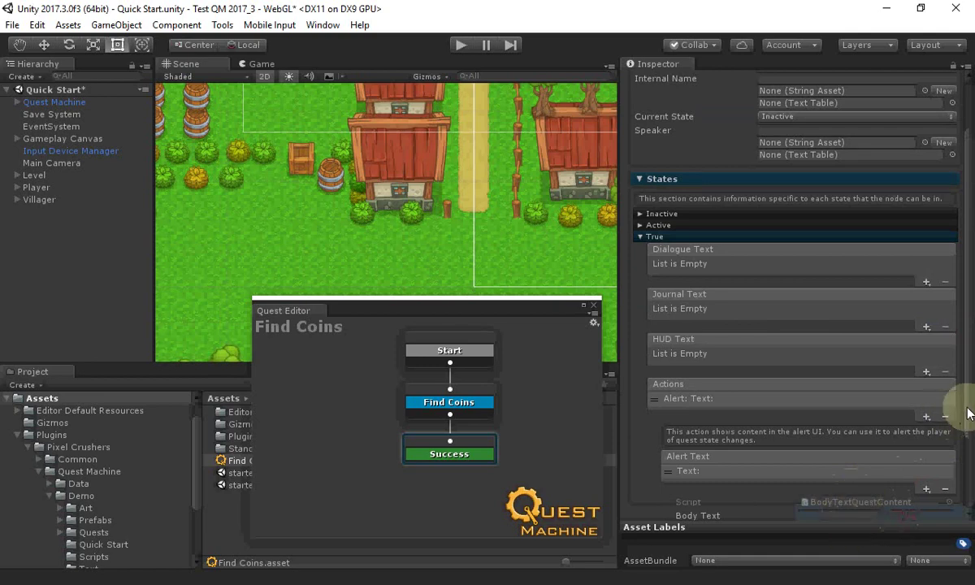
left_click_drag(964, 414, 964, 483)
left_click(840, 430)
type("Fou")
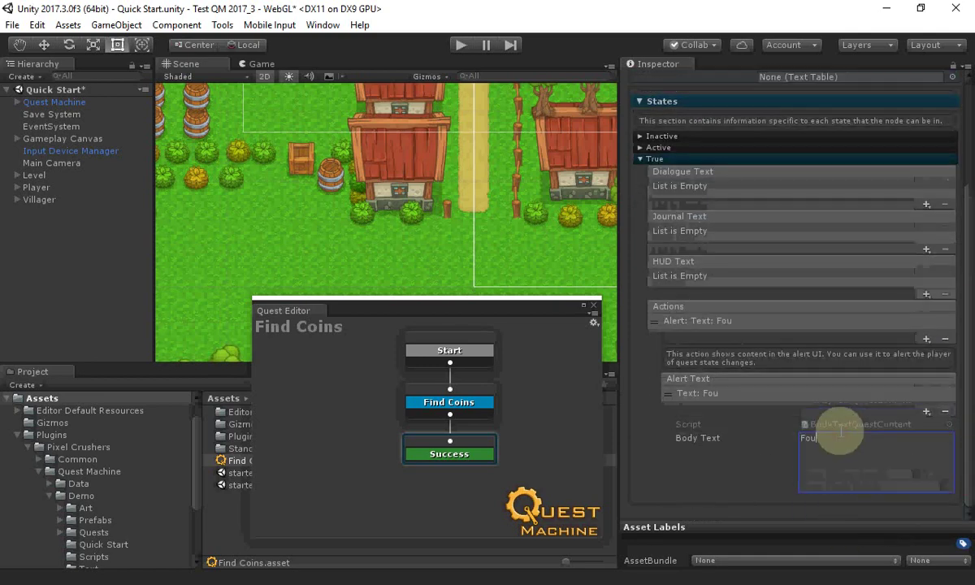
type("nd all 3 coins!")
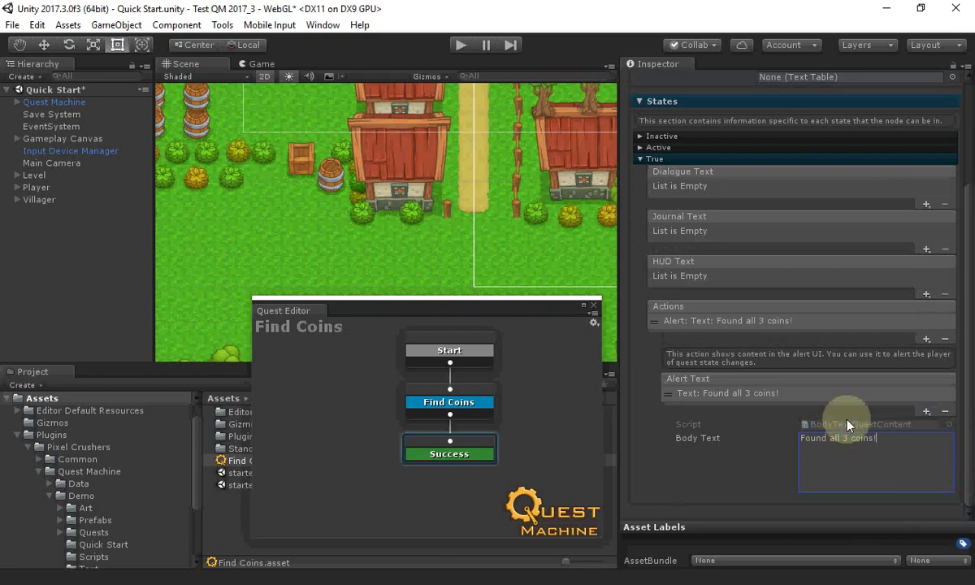
left_click(926, 338)
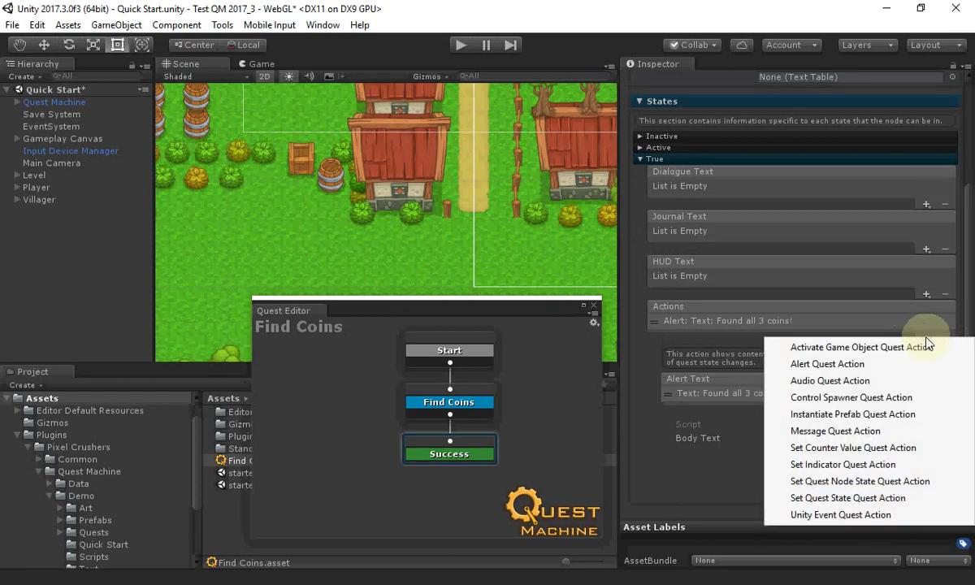
- Add an Audio action to the Success node that plays the fanfare clip
left_click(829, 380)
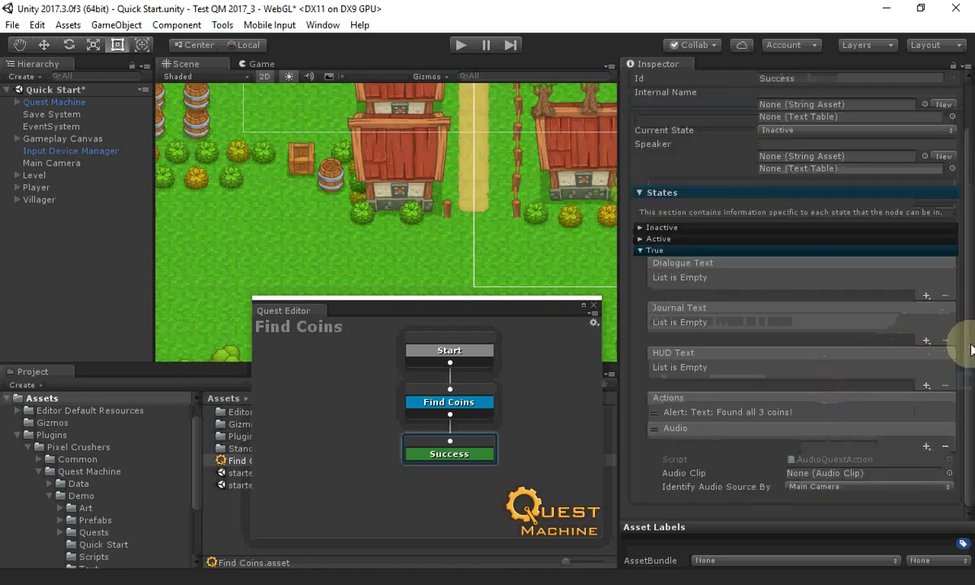
left_click(948, 472)
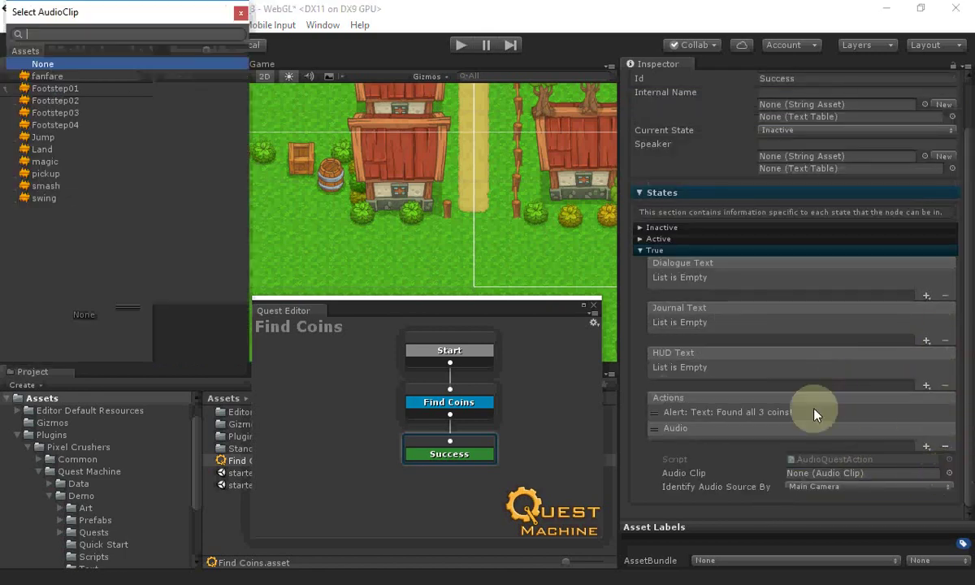
double_click(46, 75)
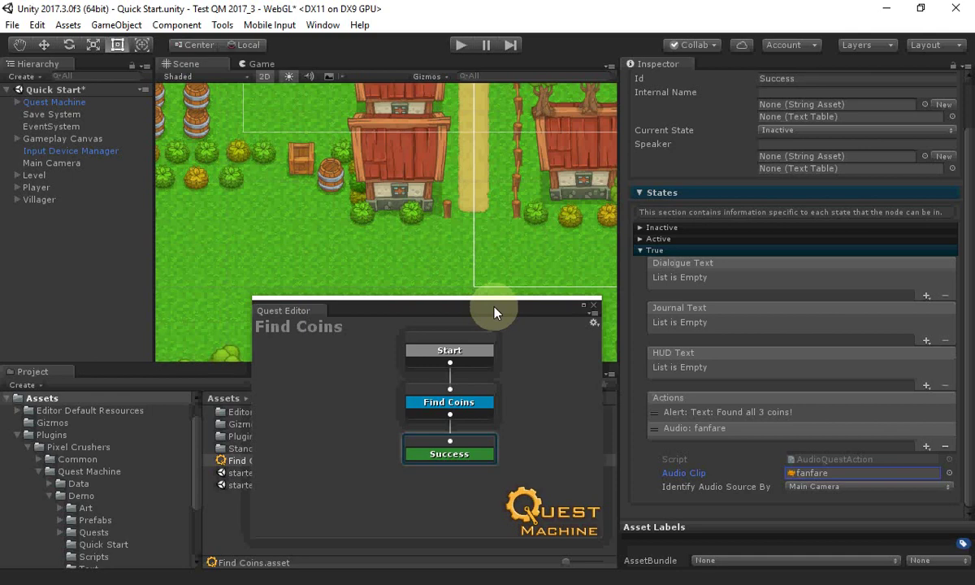
left_click_drag(494, 311, 732, 292)
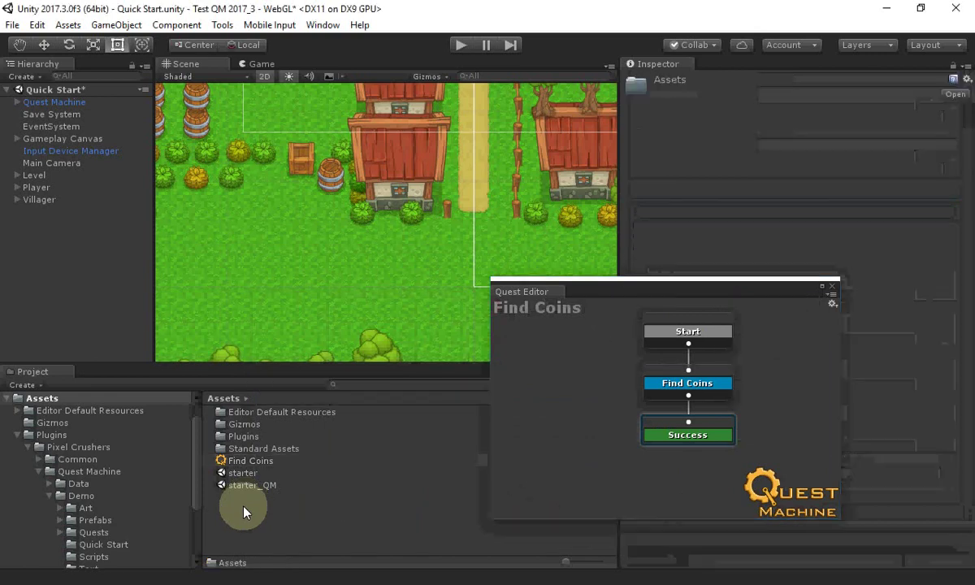
- Create a Quest Machine Quest Database asset named New Quest Database
right_click(244, 505)
mouse_move(310, 213)
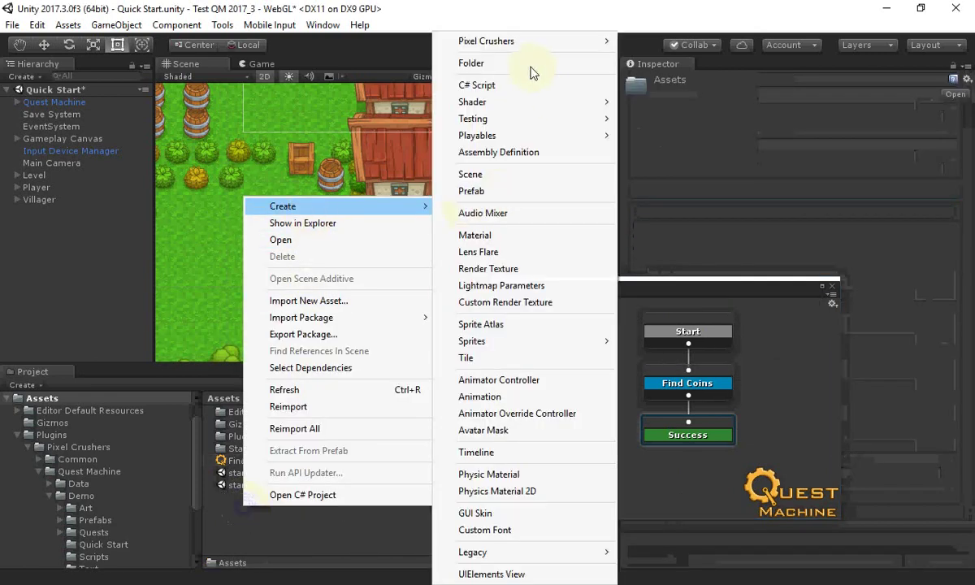
mouse_move(518, 42)
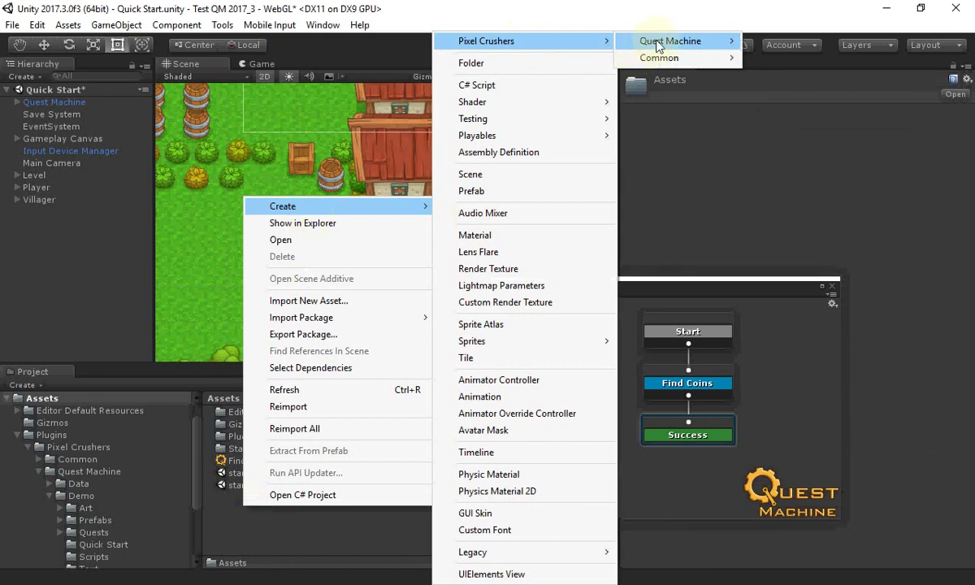
mouse_move(650, 45)
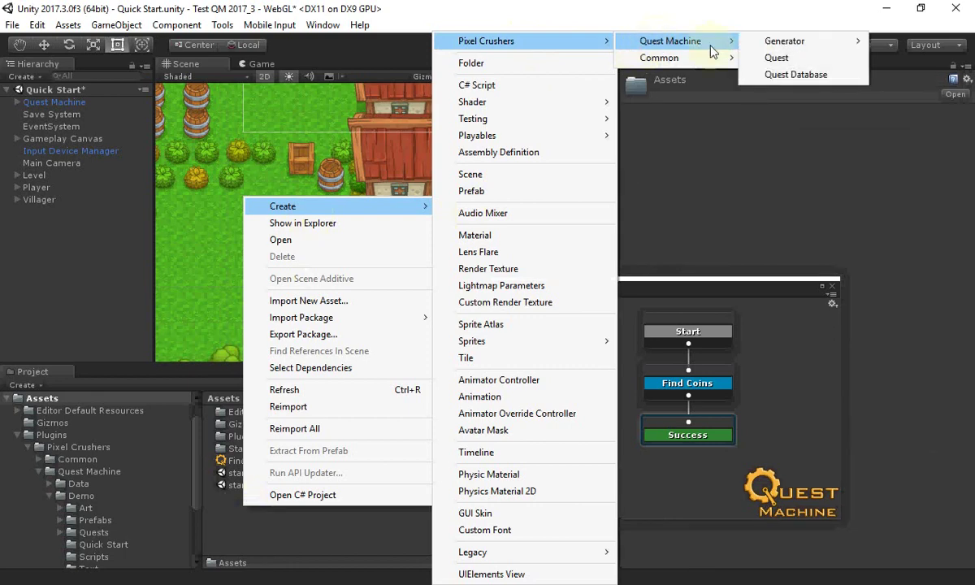
left_click(779, 80)
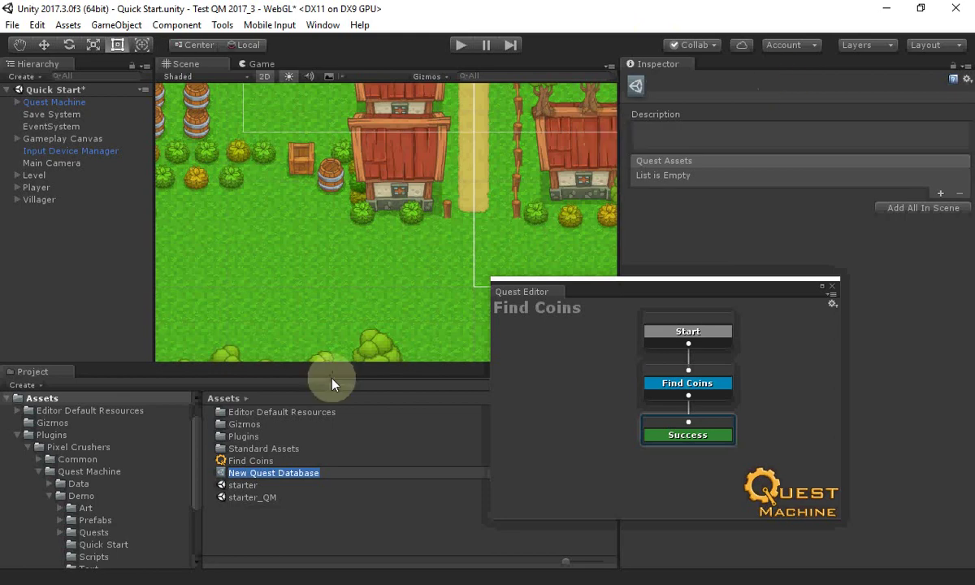
key("Return")
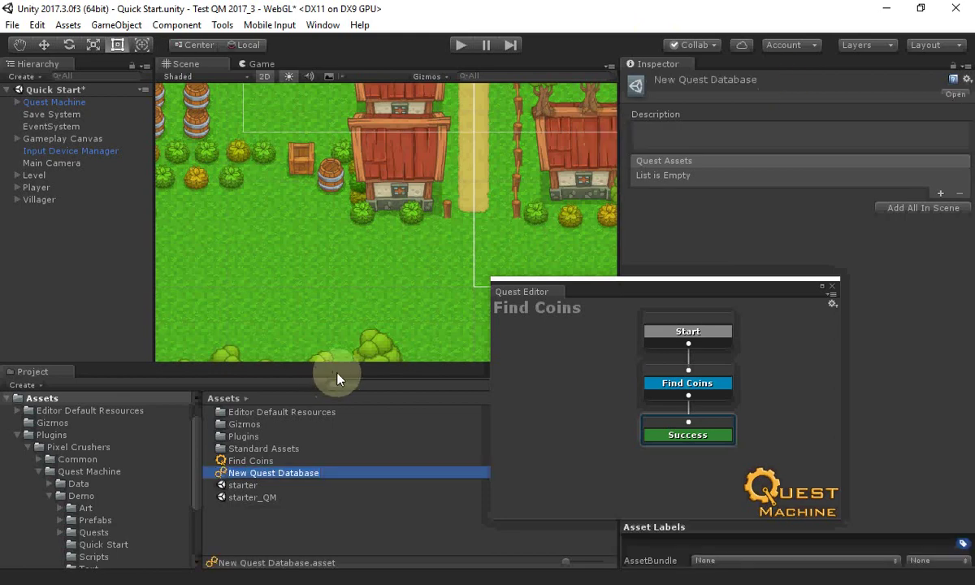
- Add the Find Coins quest to the database's Quest Assets list
left_click(940, 193)
left_click_drag(249, 465, 684, 175)
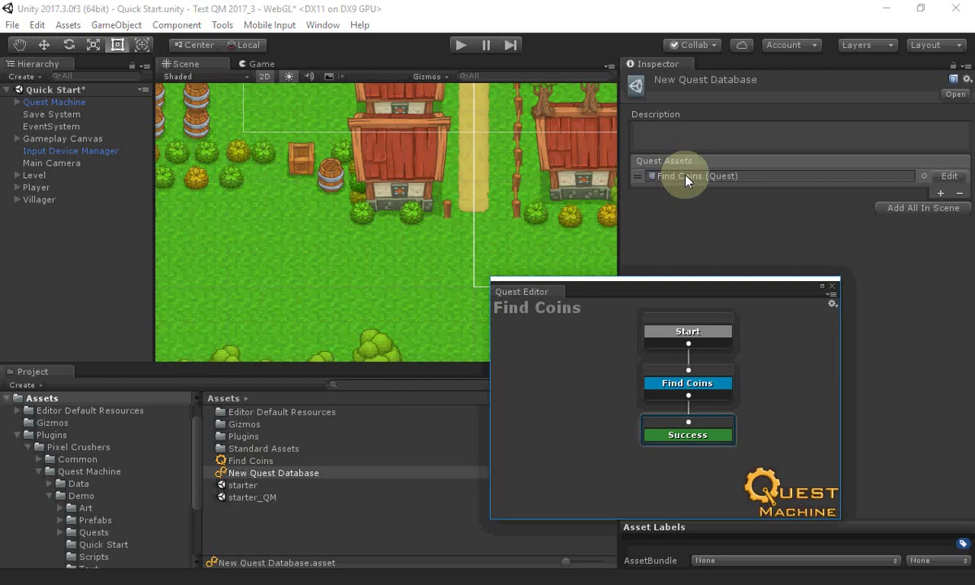
left_click(58, 101)
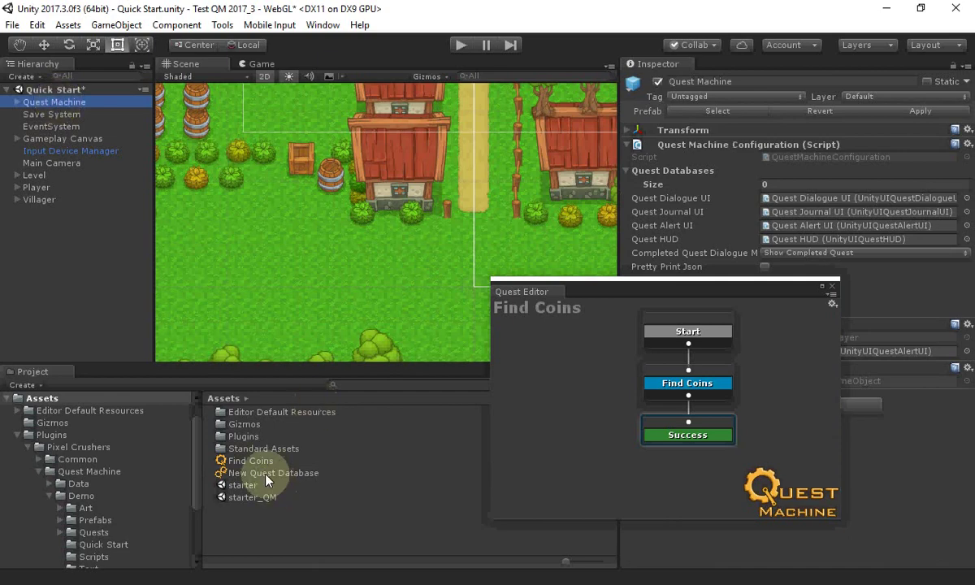
- Assign New Quest Database to Quest Machine, close the Quest Editor, and enter Play mode
left_click_drag(266, 476, 679, 172)
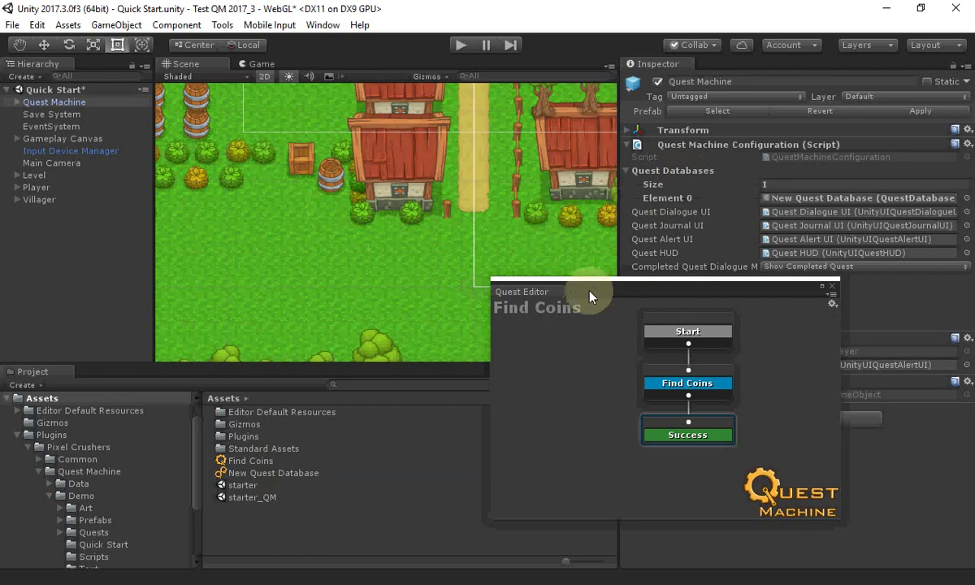
left_click(833, 286)
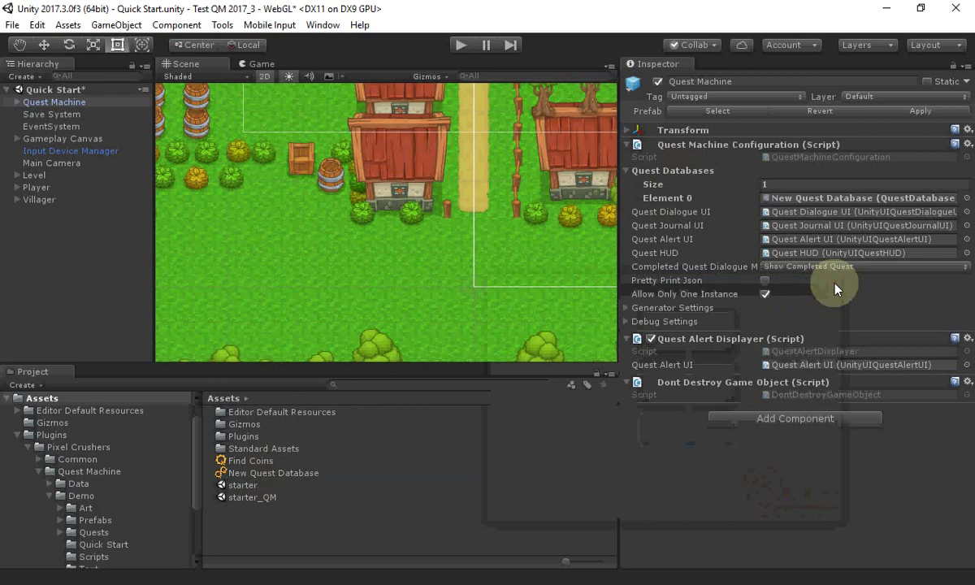
left_click(460, 46)
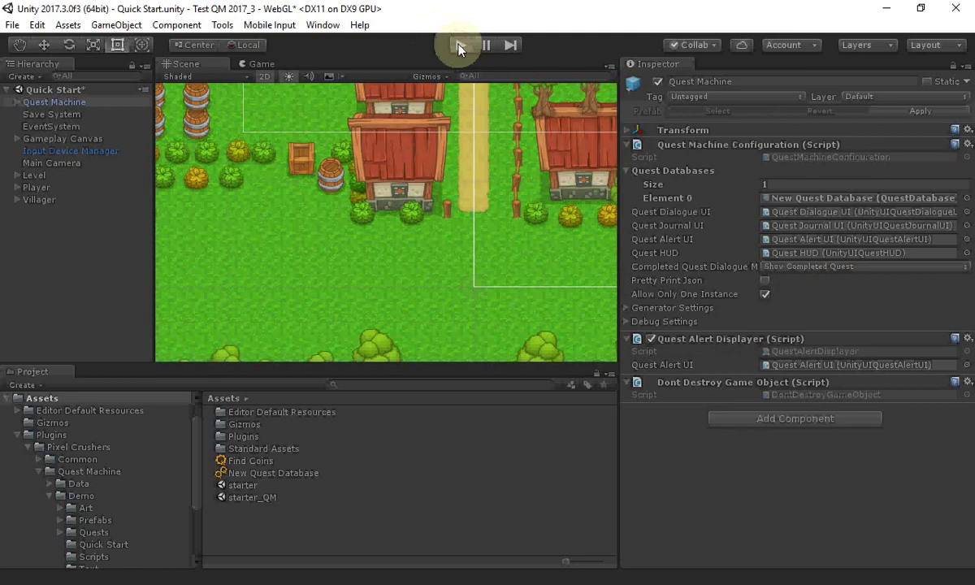
- Walk to the farmer Johann and accept the Find Coins quest
key("Left")
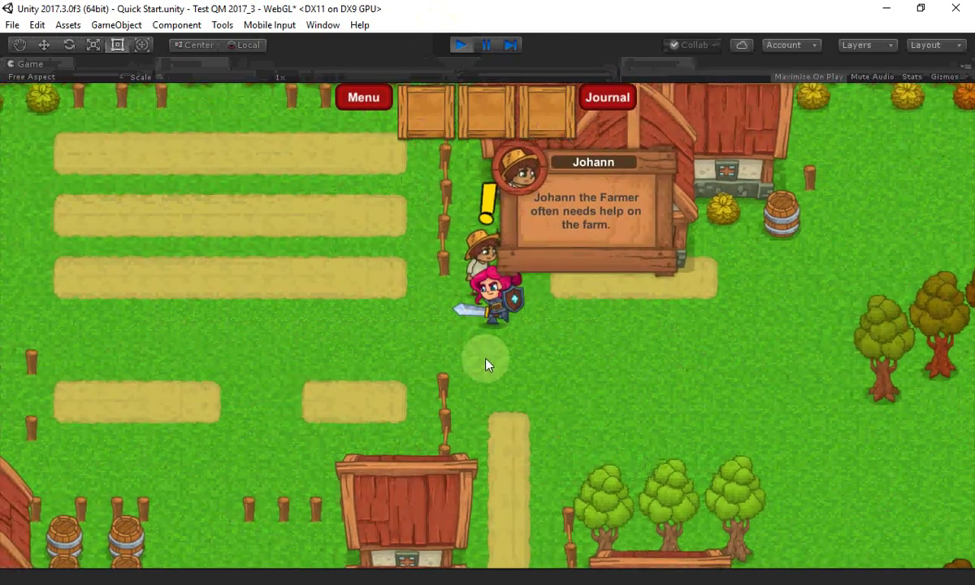
left_click(485, 258)
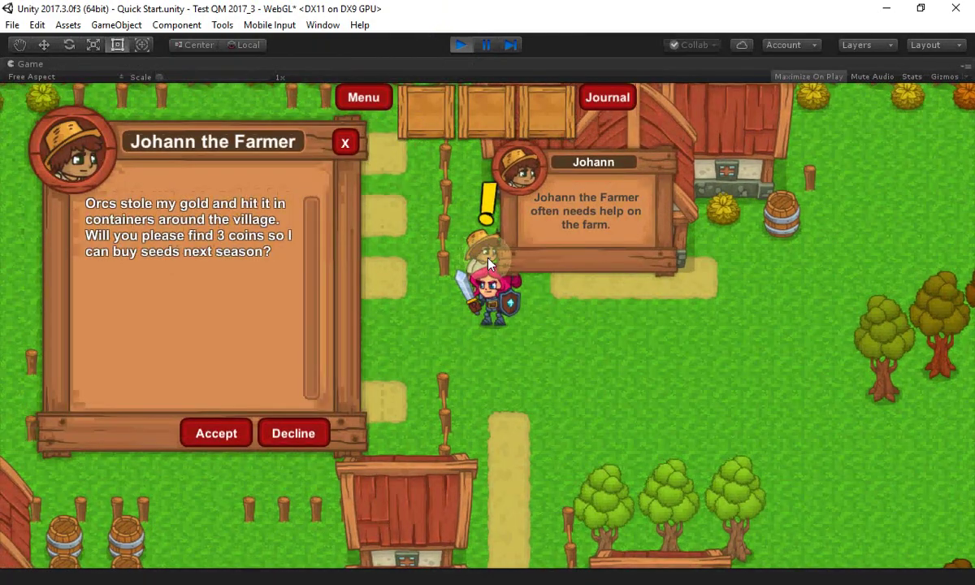
left_click(213, 435)
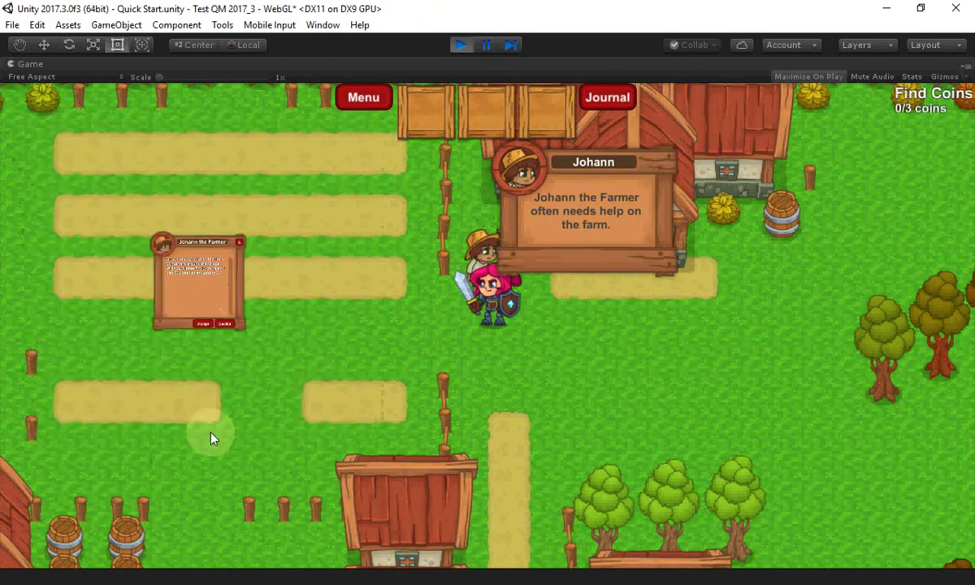
- Smash containers to collect all 3 coins, then view Find Coins in the Quest Journal
left_click(515, 357)
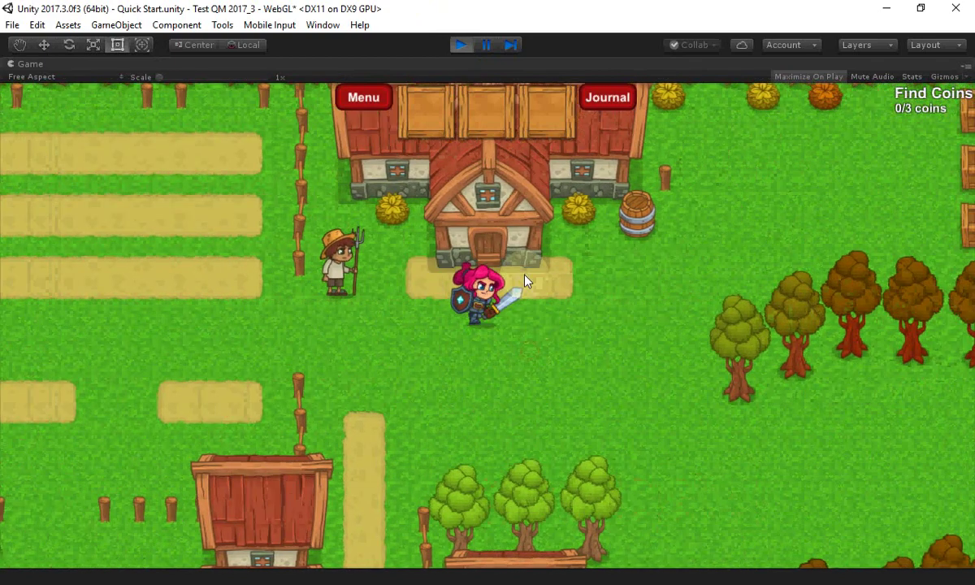
left_click_drag(525, 280, 479, 274)
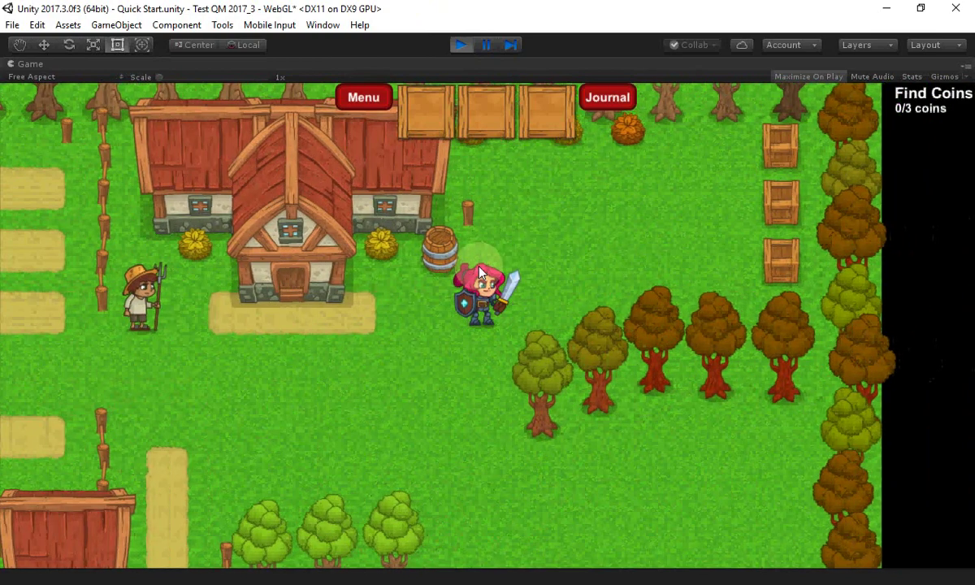
left_click(421, 315)
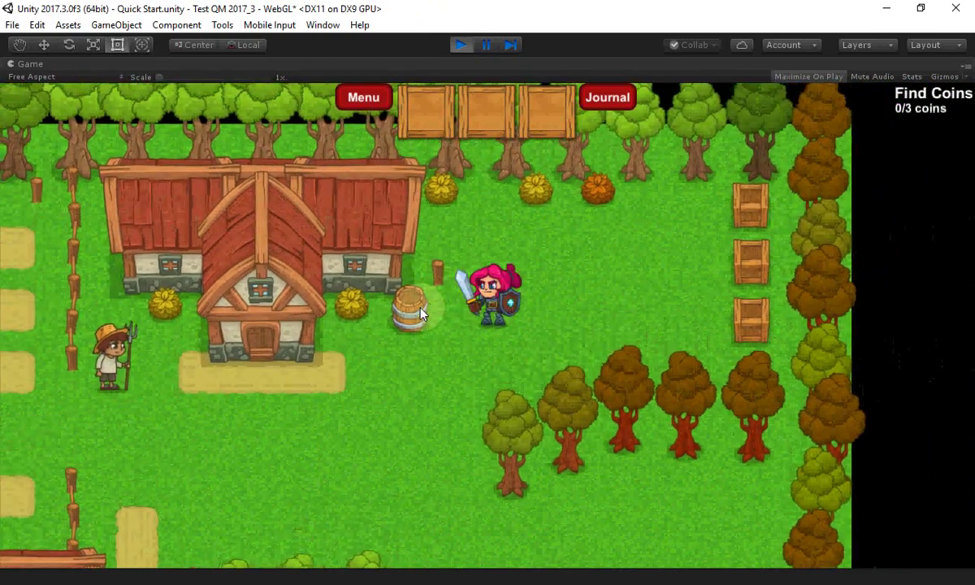
left_click(635, 272)
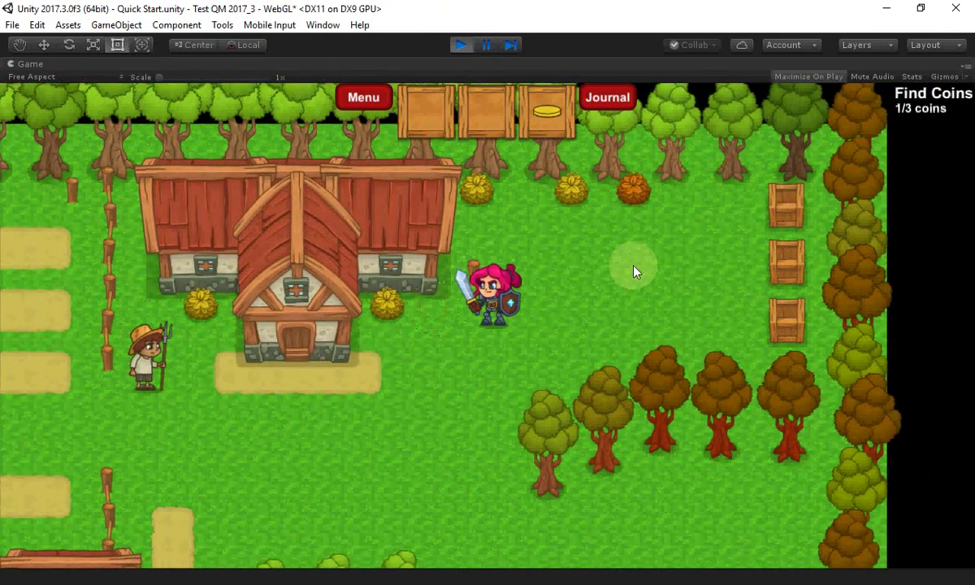
mouse_move(635, 272)
left_mouse_down()
mouse_move(597, 305)
mouse_move(561, 298)
mouse_move(540, 317)
mouse_move(525, 280)
mouse_move(239, 424)
mouse_move(109, 570)
mouse_move(65, 560)
mouse_move(95, 566)
mouse_move(69, 560)
mouse_move(78, 571)
left_mouse_up()
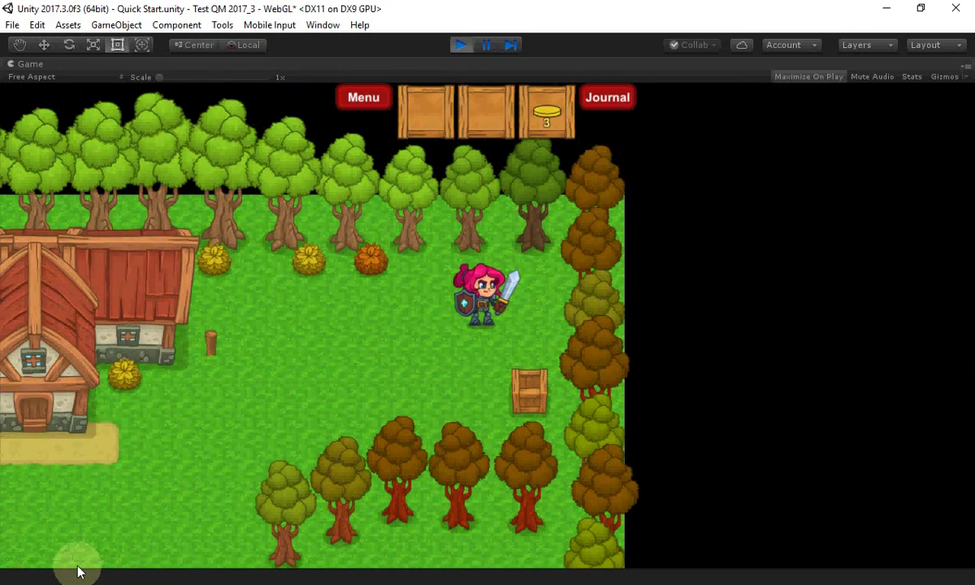
left_click(125, 547)
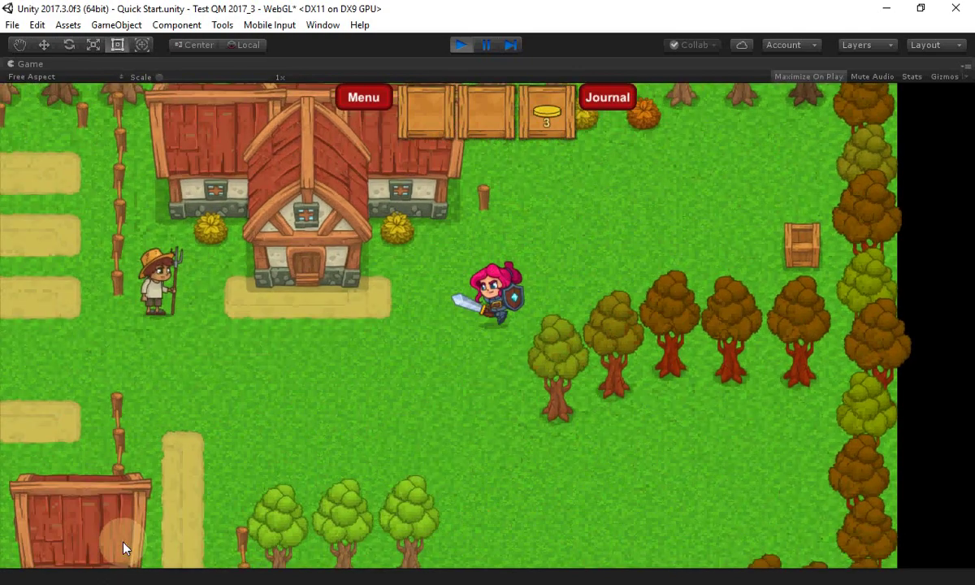
key("j")
left_click(127, 231)
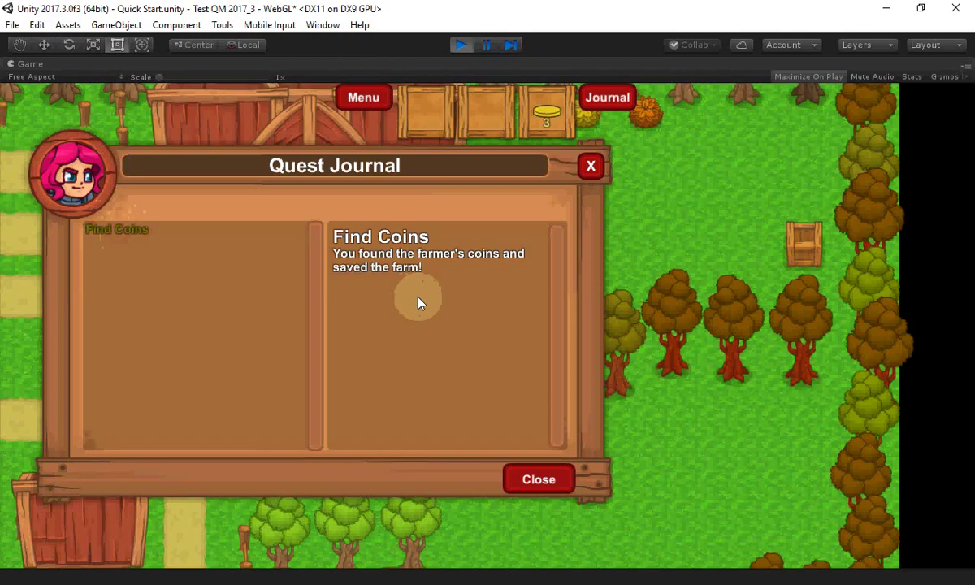
- Close the journal and get the farmer's 'Thanks for finding my money!' reply
left_click(543, 476)
key("Left")
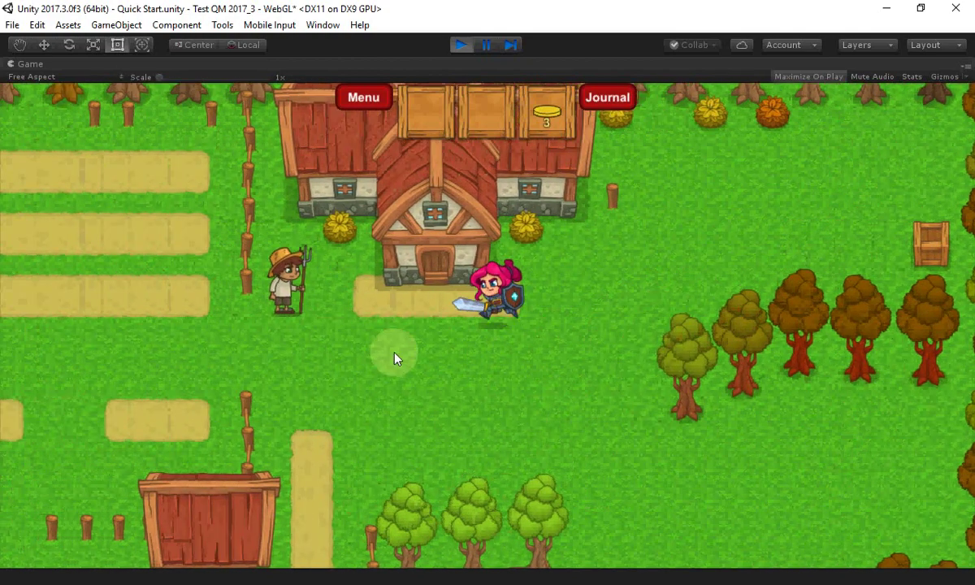
left_click(436, 297)
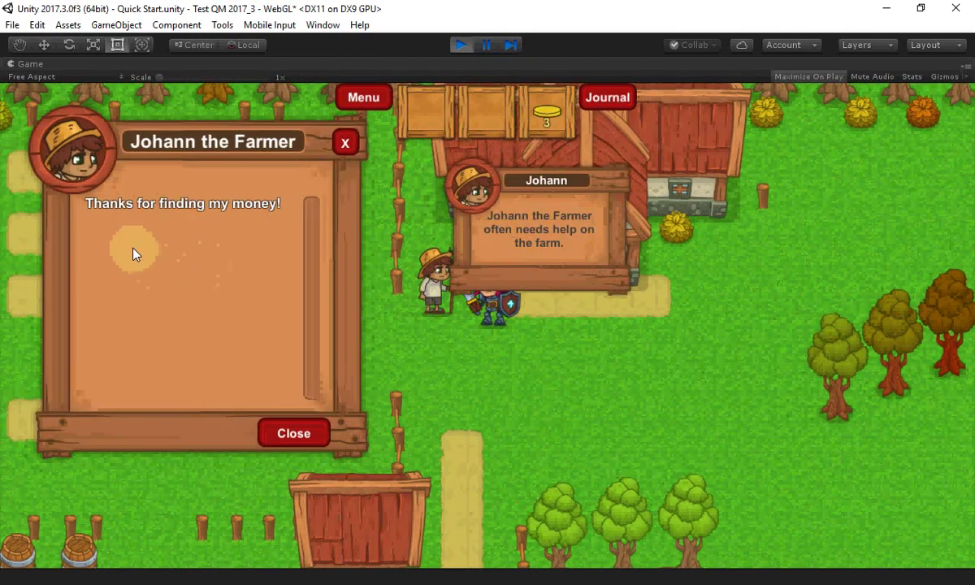
left_click(307, 433)
key("Right")
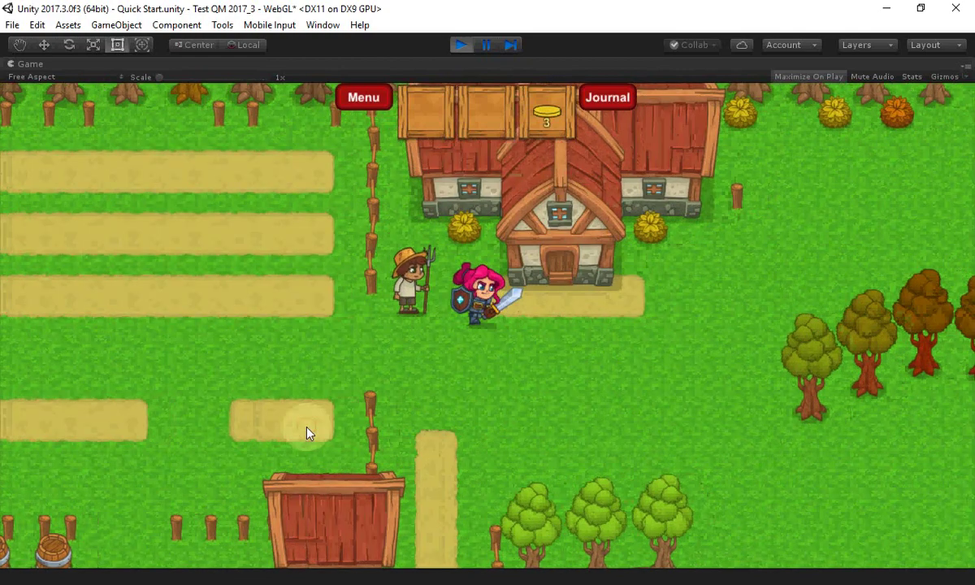